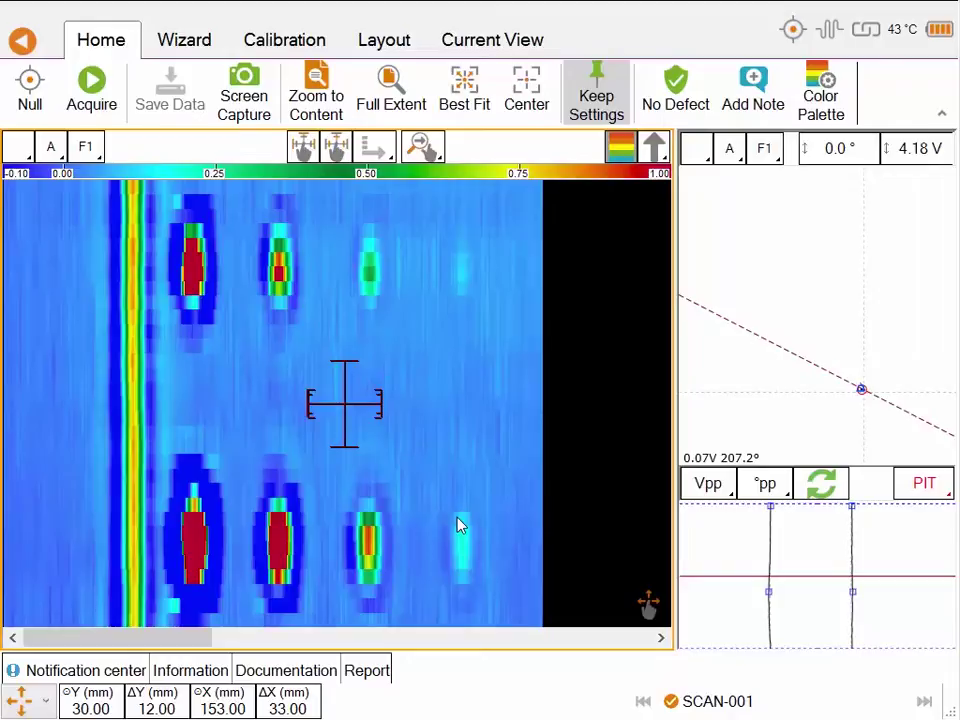
Step: Inspect the eddy current signals of the second, third and fourth indications in the lower row of the C-scan
drag(344, 404, 281, 536)
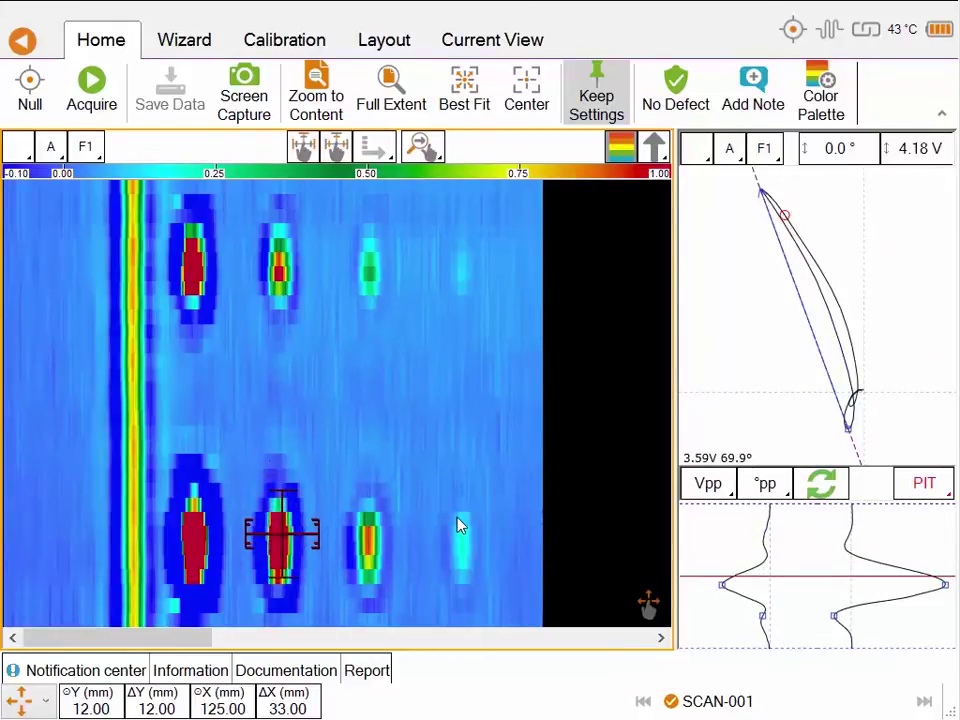
key(Down)
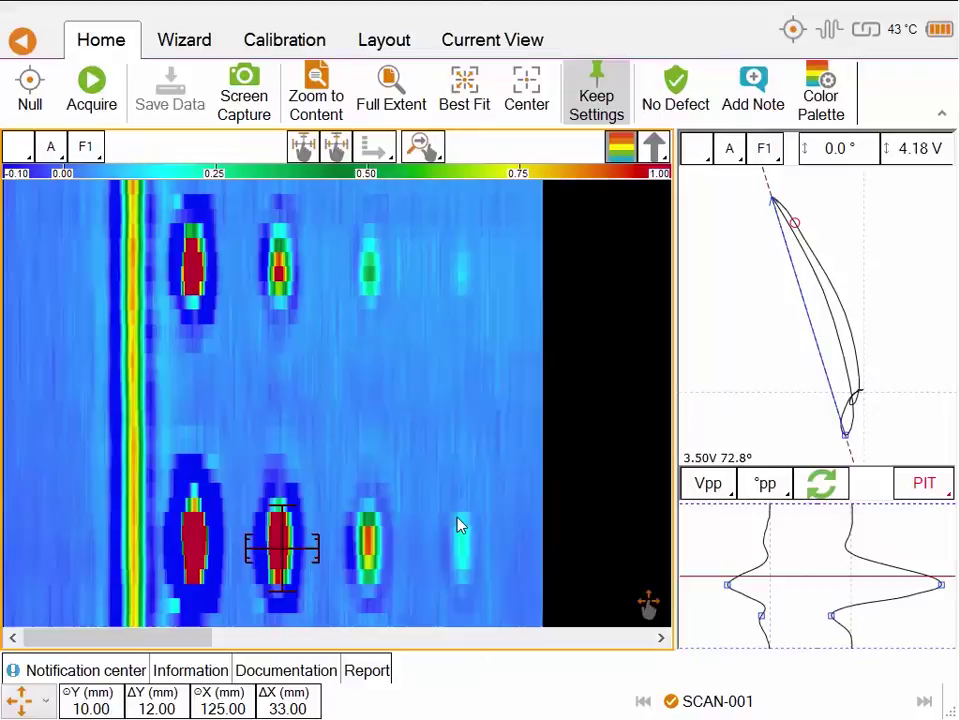
click(366, 548)
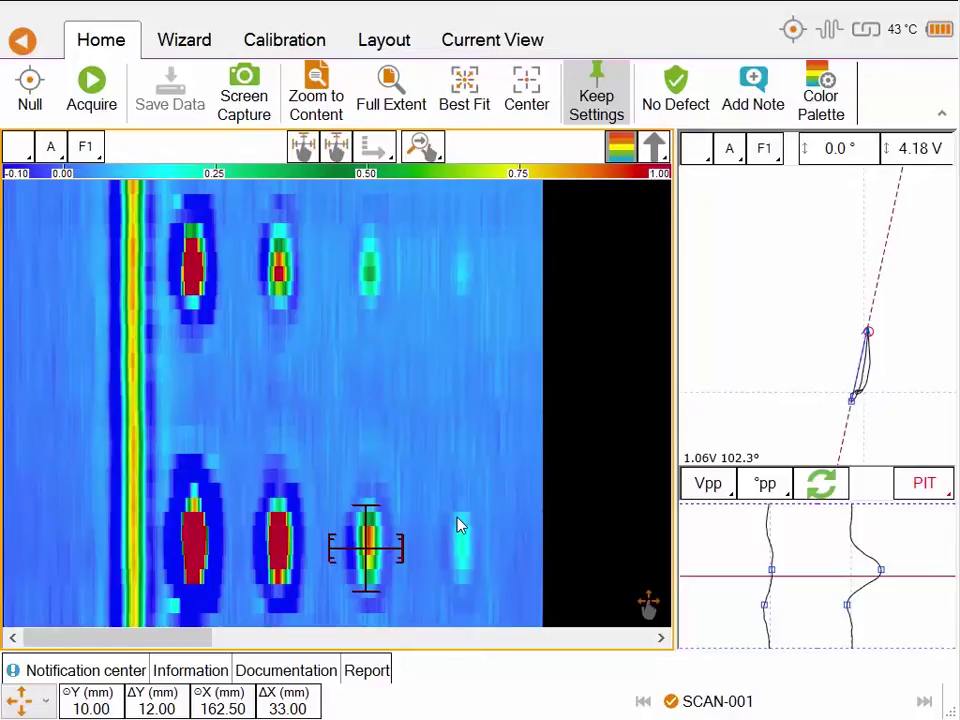
click(459, 525)
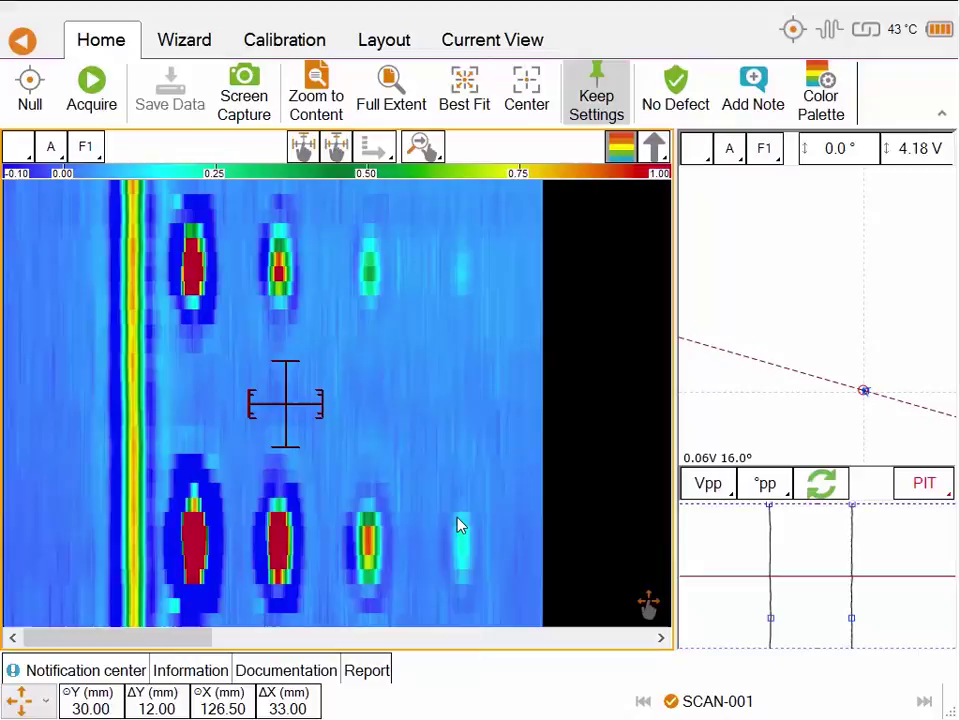
Step: Open the calibration points setup and add a new calibration point named FAR75%
key(ctrl+Tab)
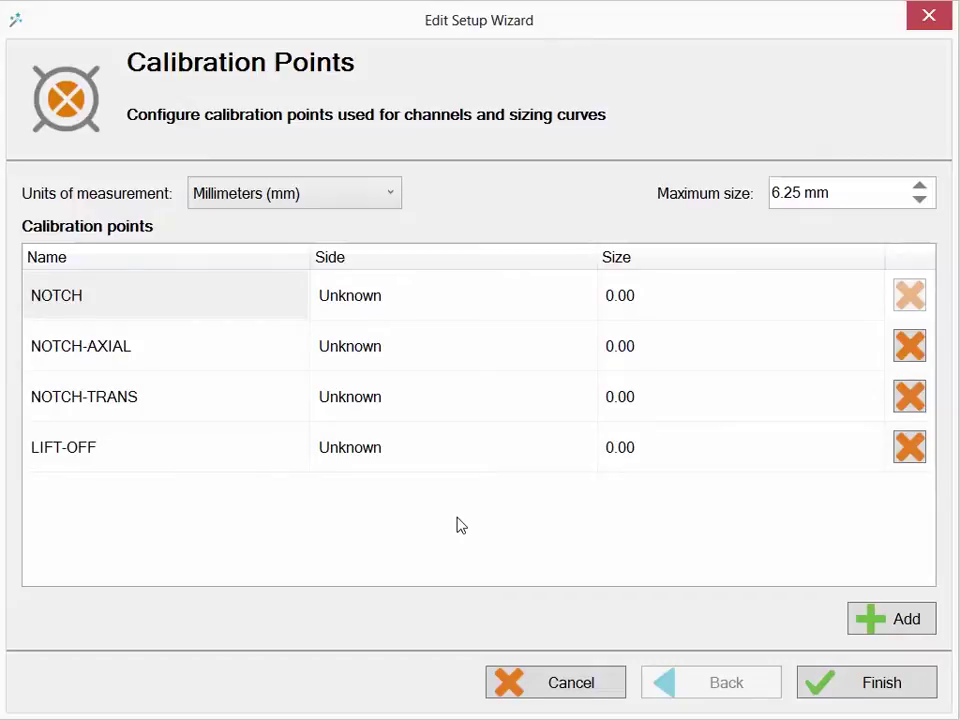
key(alt+a)
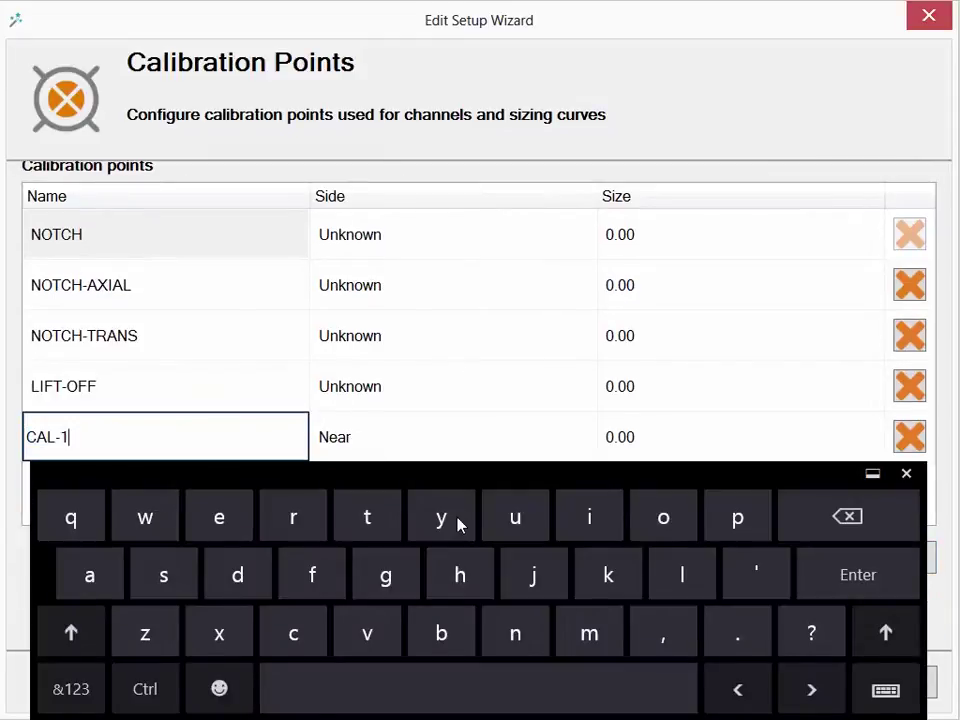
key(BackSpace)
key(BackSpace)
key(BackSpace)
key(BackSpace)
key(BackSpace)
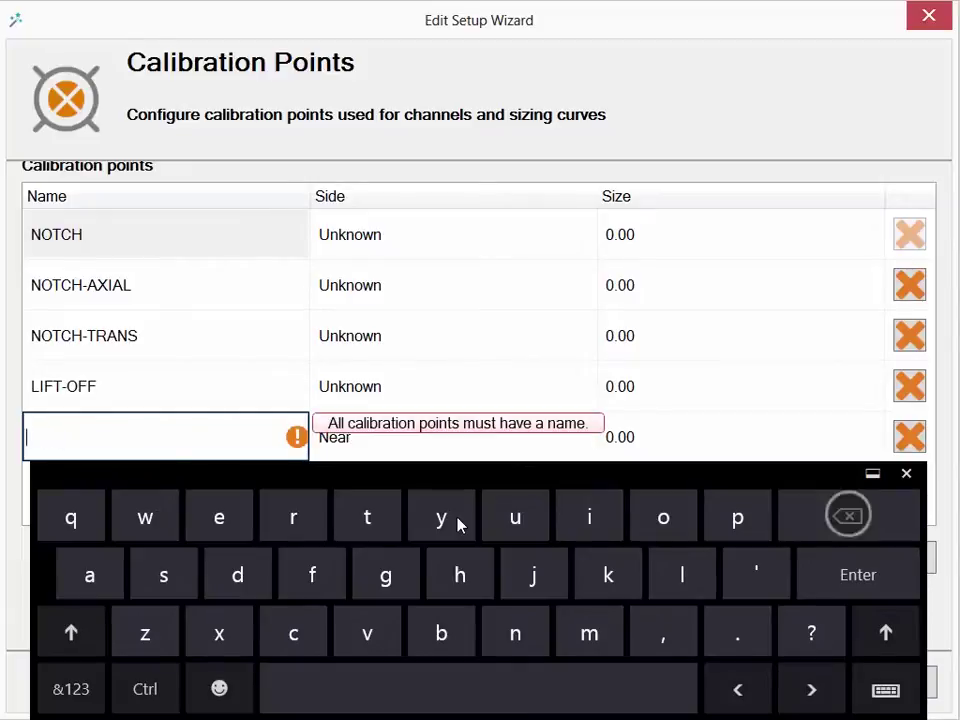
text(fa)
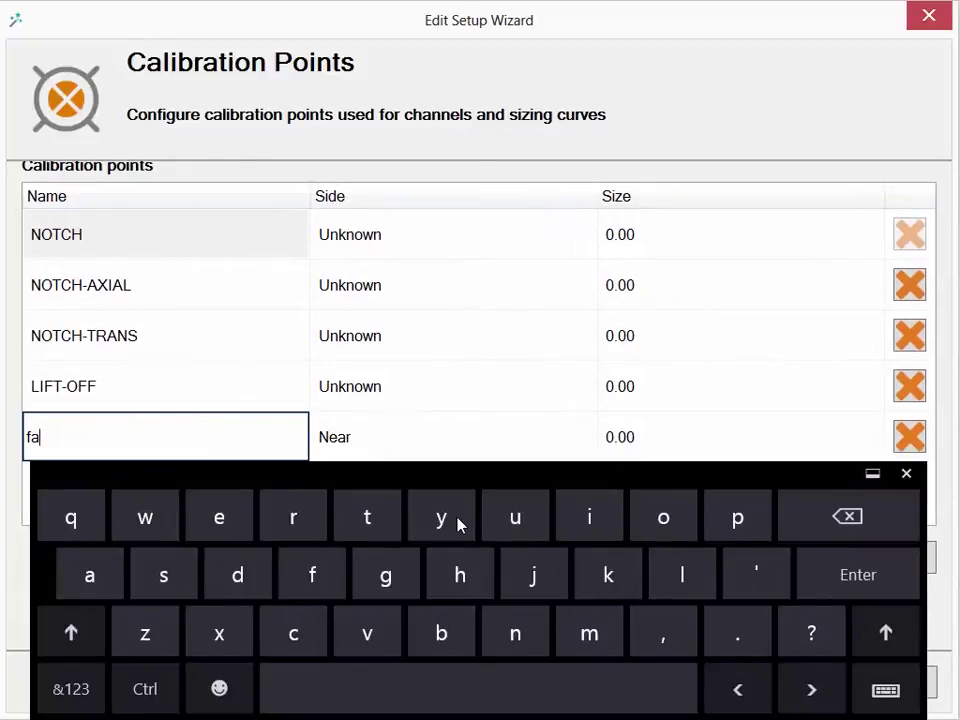
key(BackSpace)
key(BackSpace)
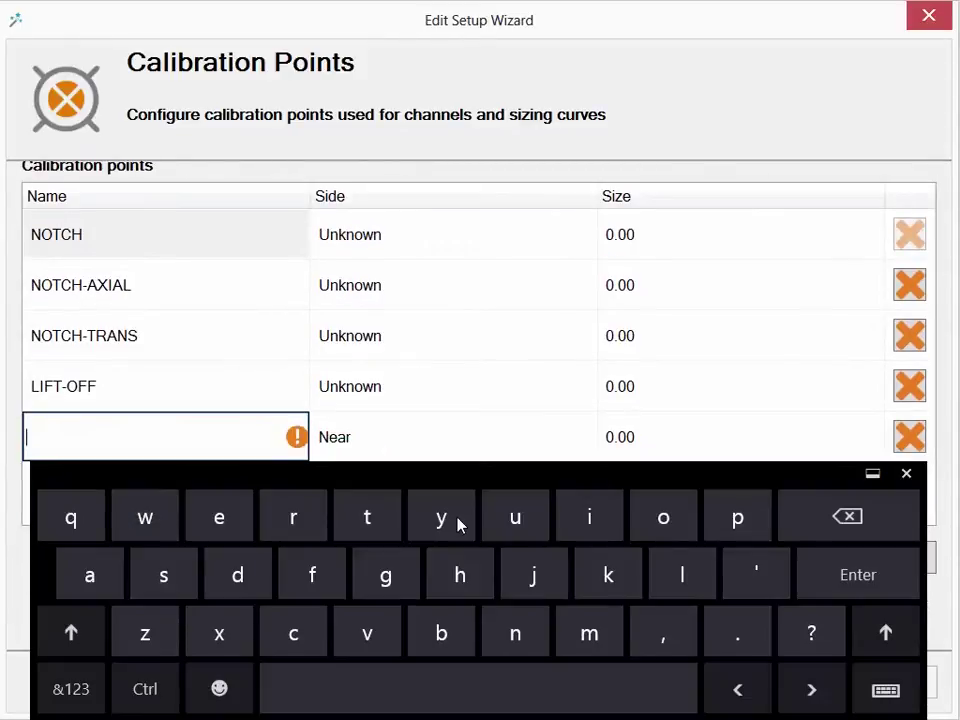
click(73, 632)
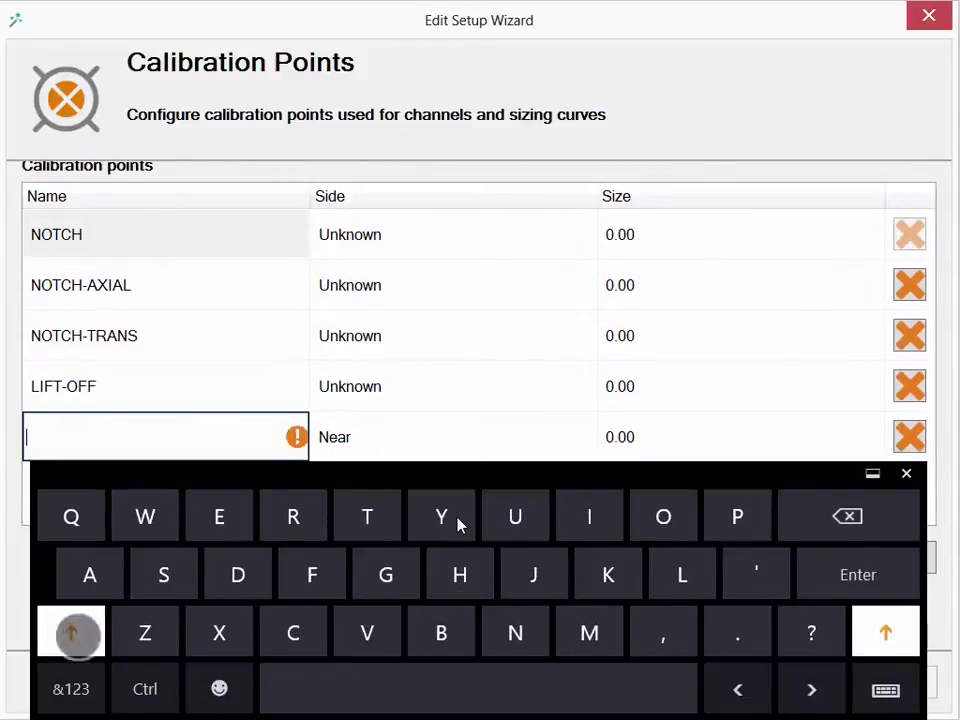
text(FAR)
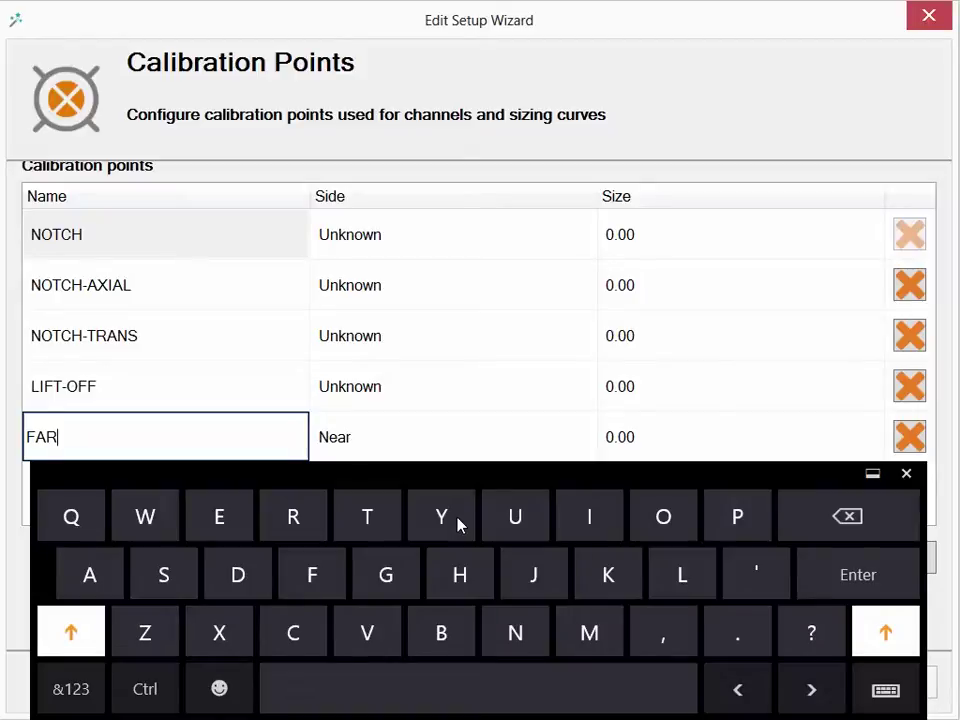
click(71, 689)
text(75)
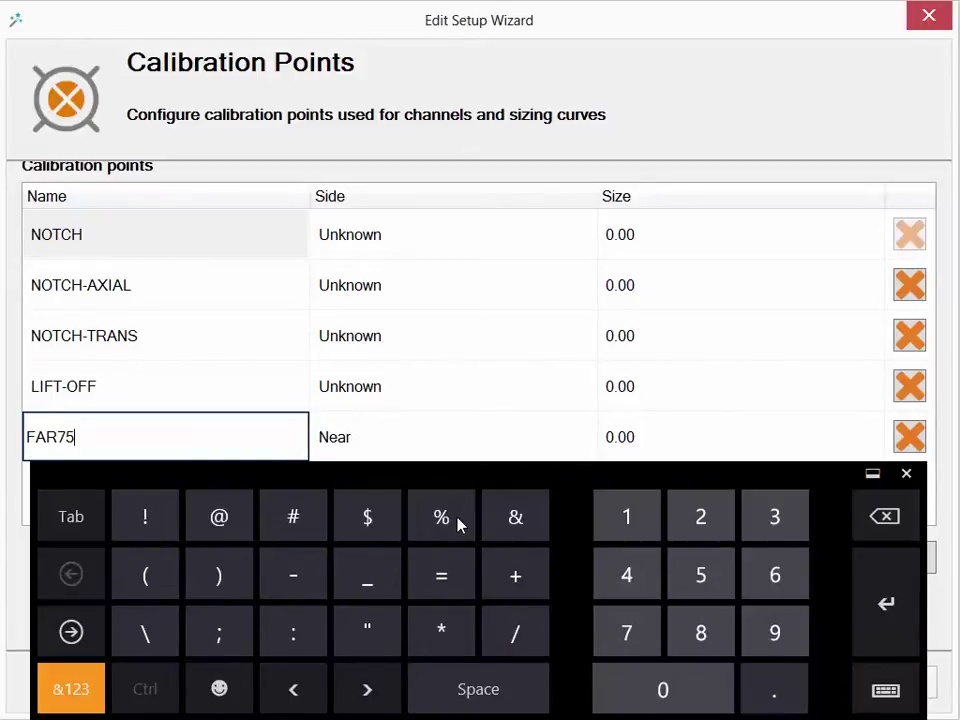
text(%)
Step: Set the FAR75% calibration point's side to Far and its size to 75
key(Tab)
click(351, 515)
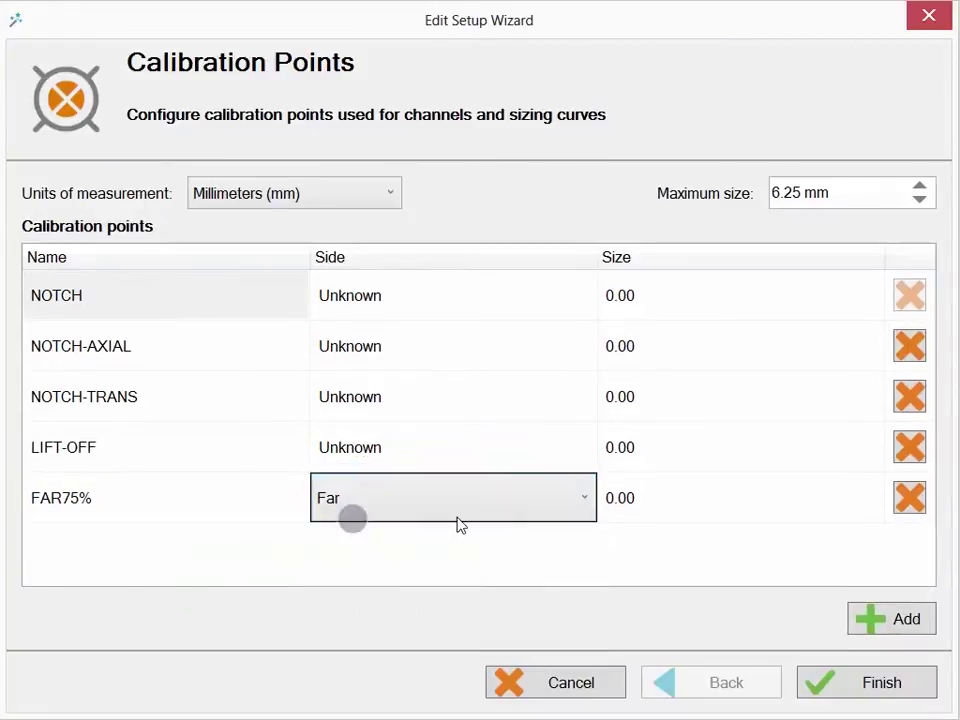
key(Tab)
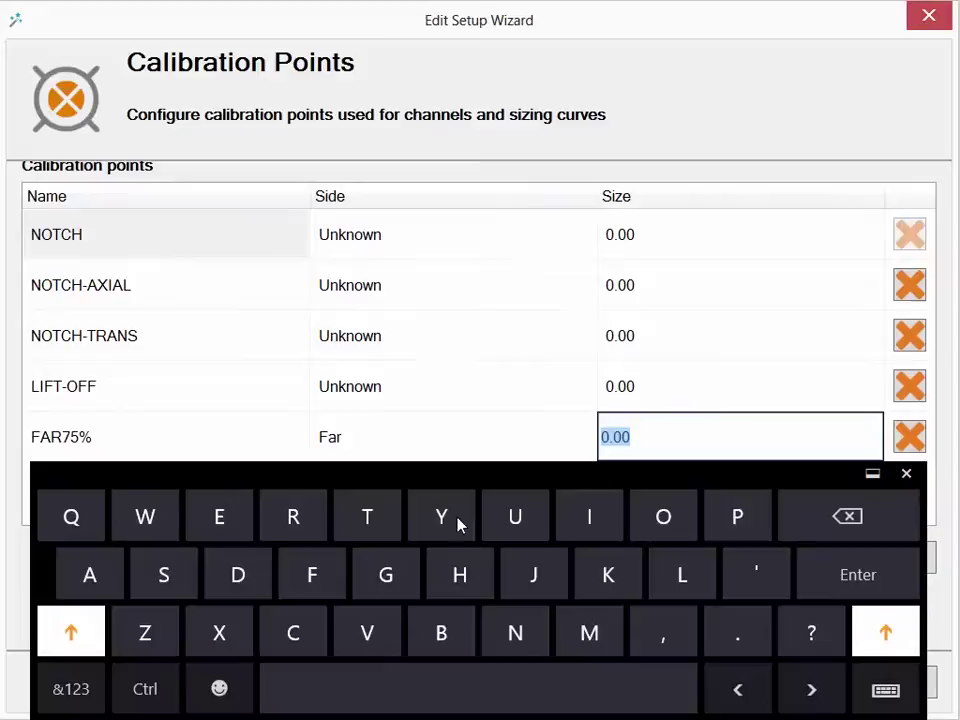
click(71, 689)
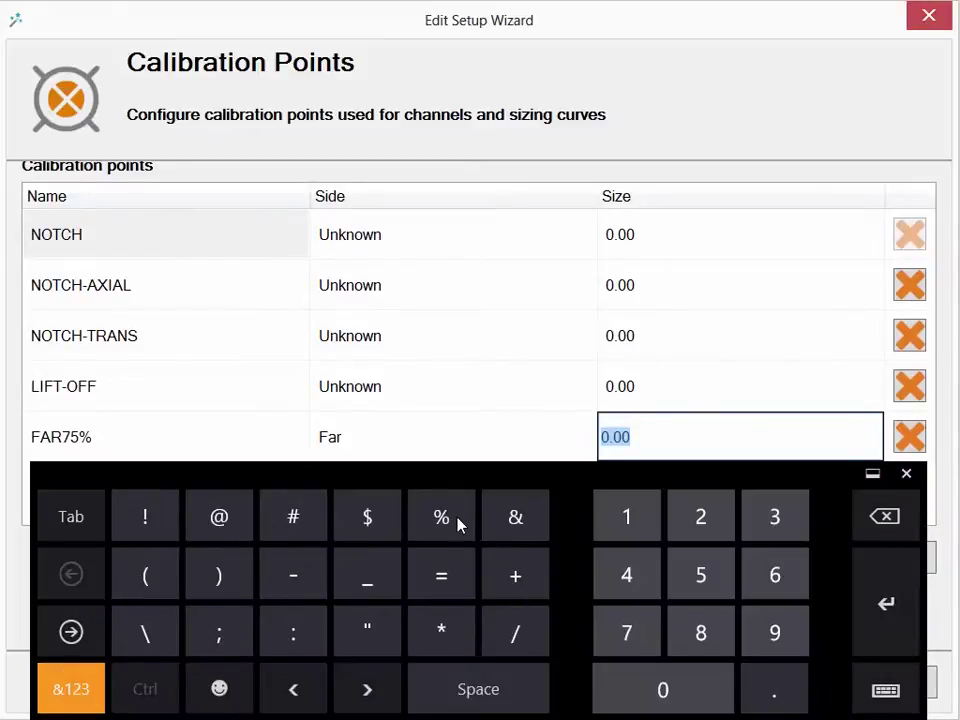
text(75)
key(Return)
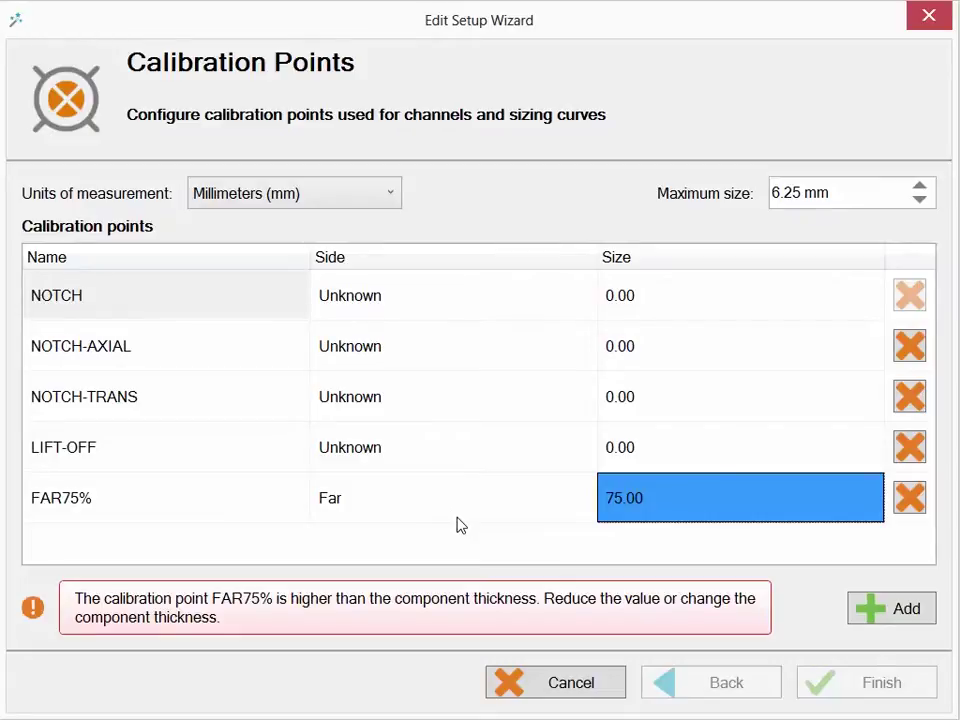
Step: Change the units of measurement for the calibration points to Percentage (%)
click(784, 161)
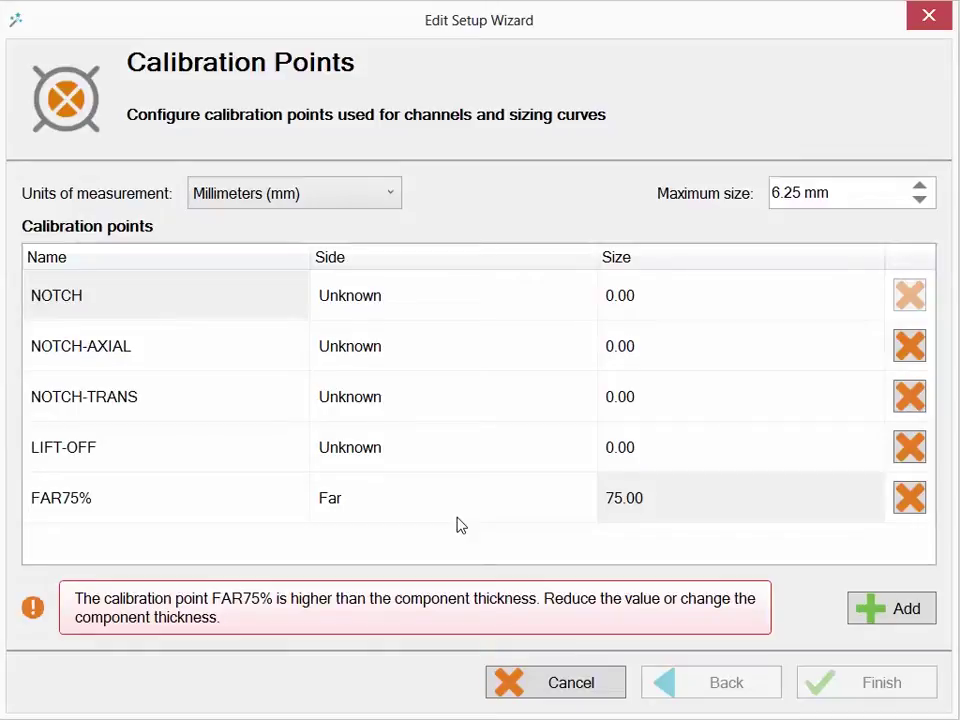
key(alt+Down)
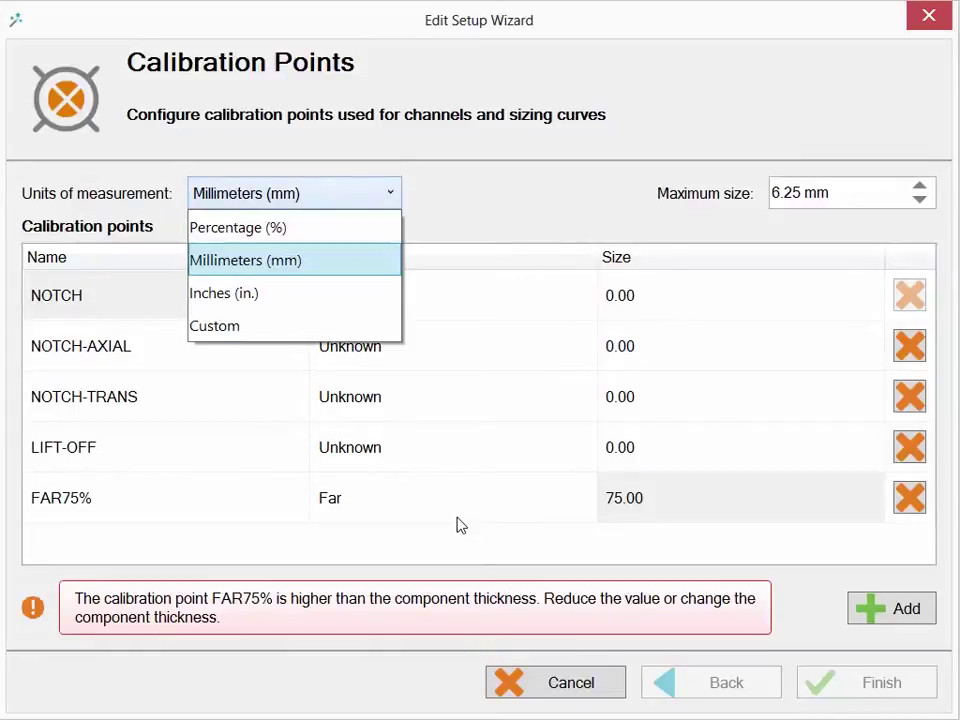
key(Up)
key(Return)
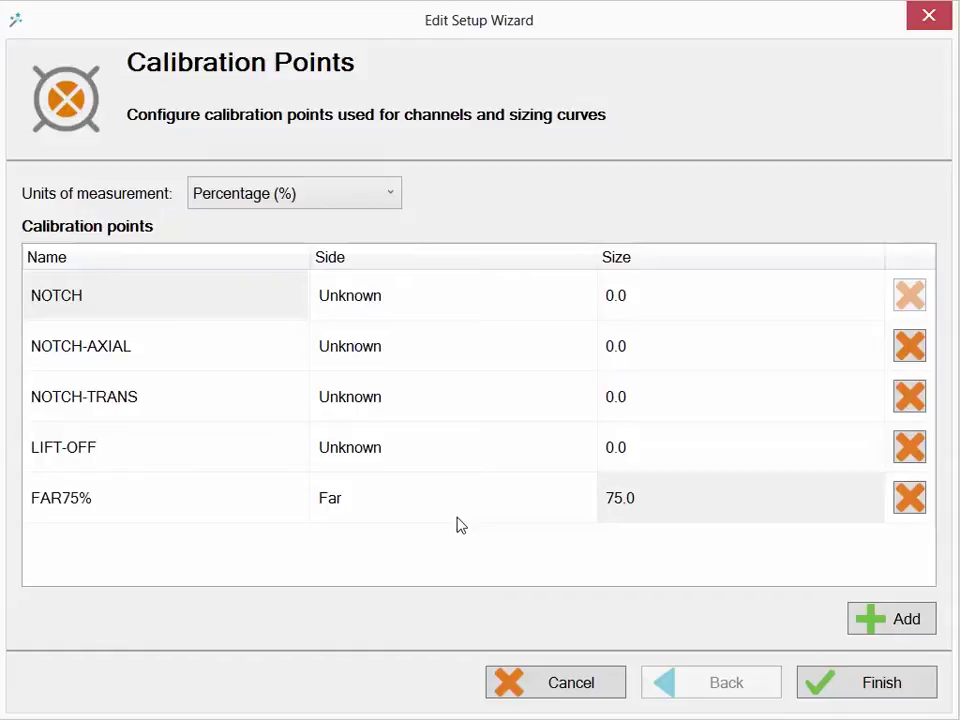
Step: Add another calibration point to the list and name it FAR50%
key(alt+a)
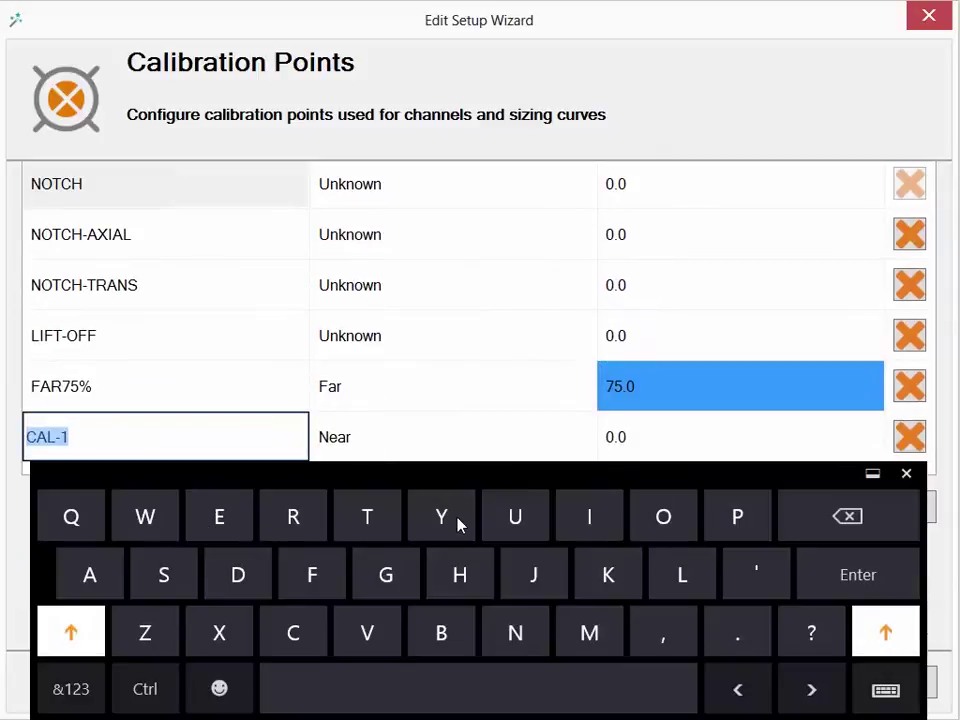
key(BackSpace)
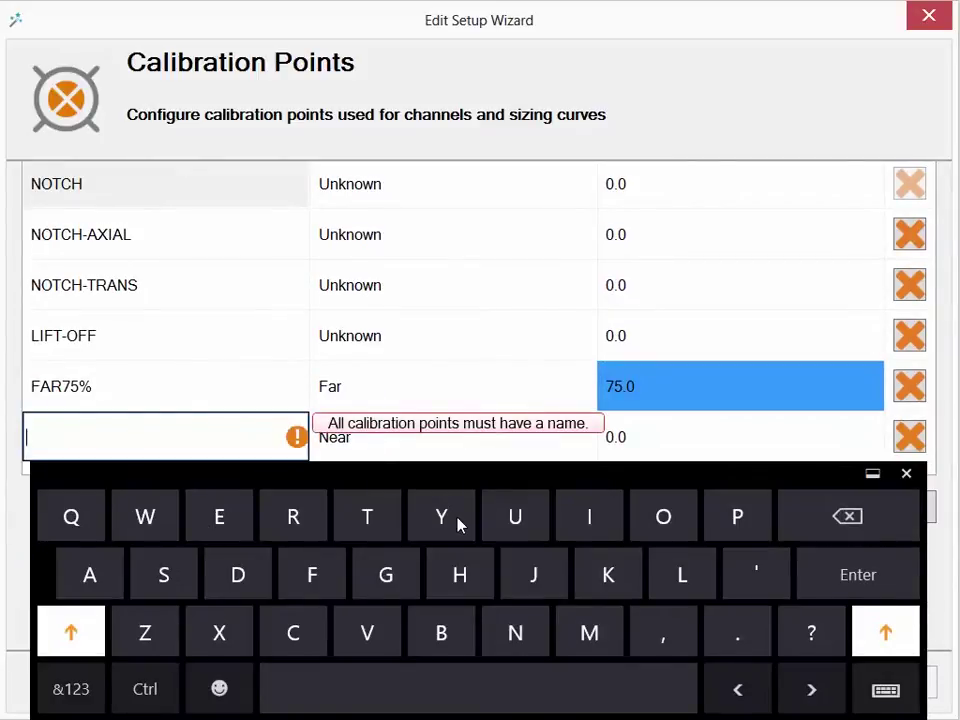
text(FAR)
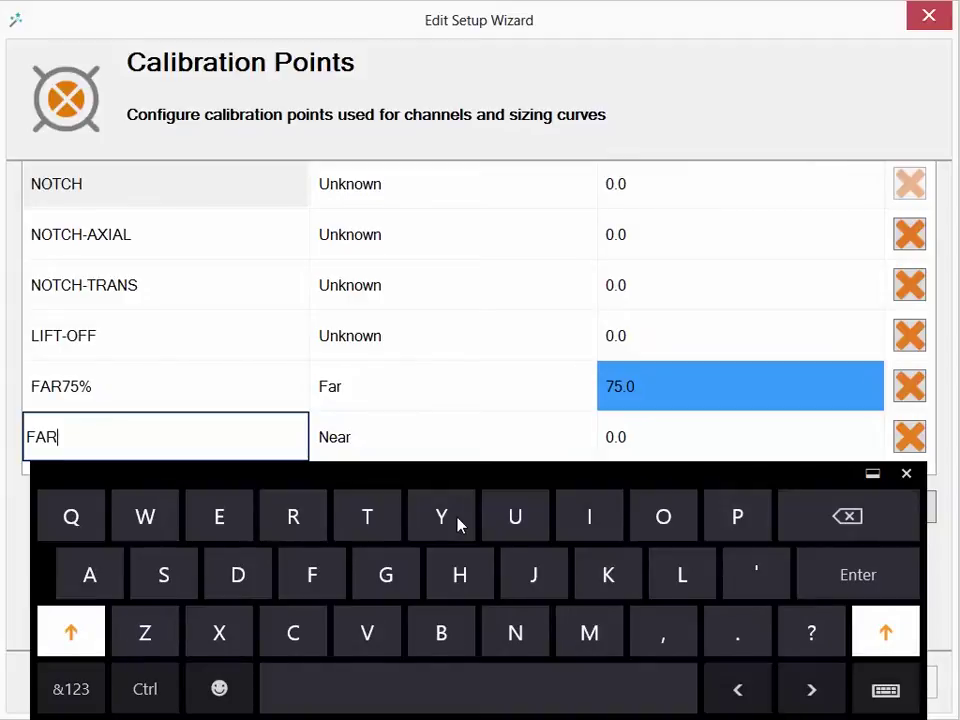
click(71, 689)
text(50%)
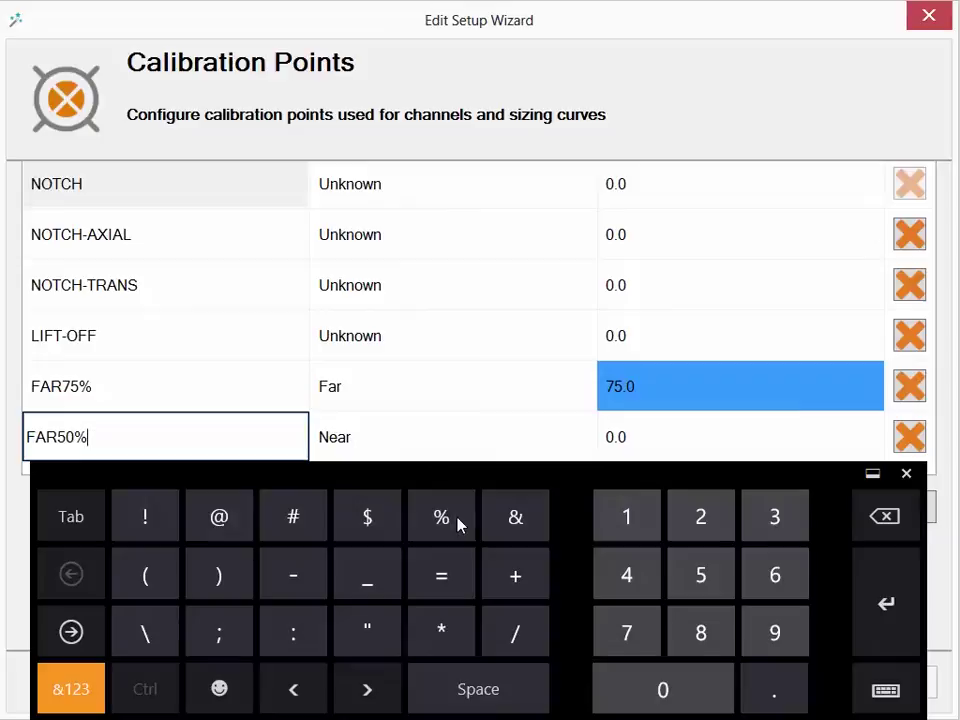
Step: Set the FAR50% calibration point's side to Far and its size to 50
click(392, 432)
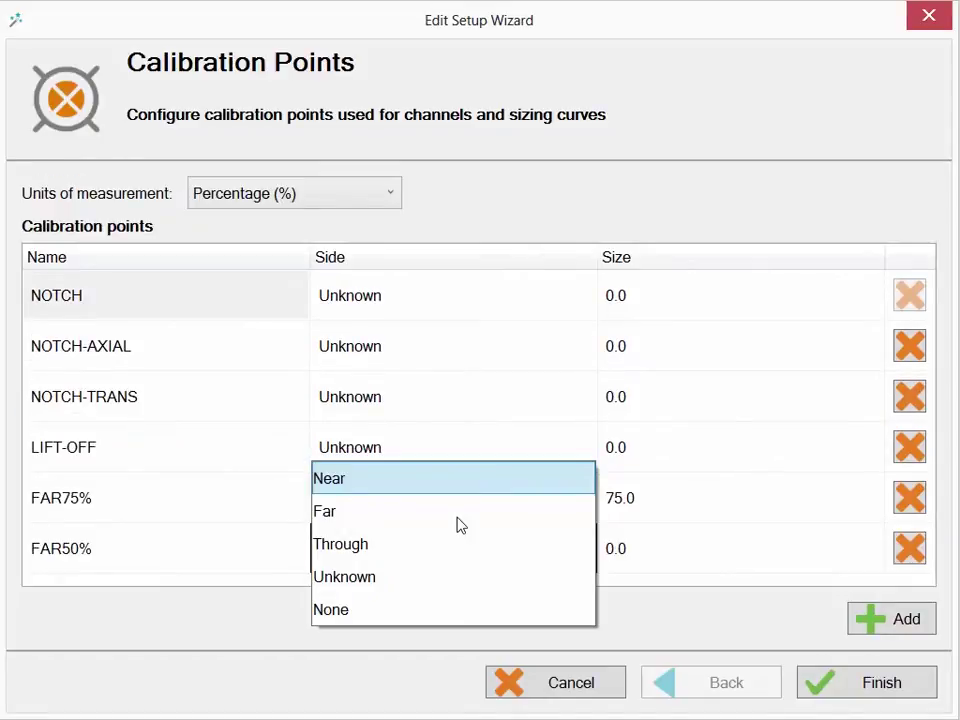
click(458, 521)
click(647, 544)
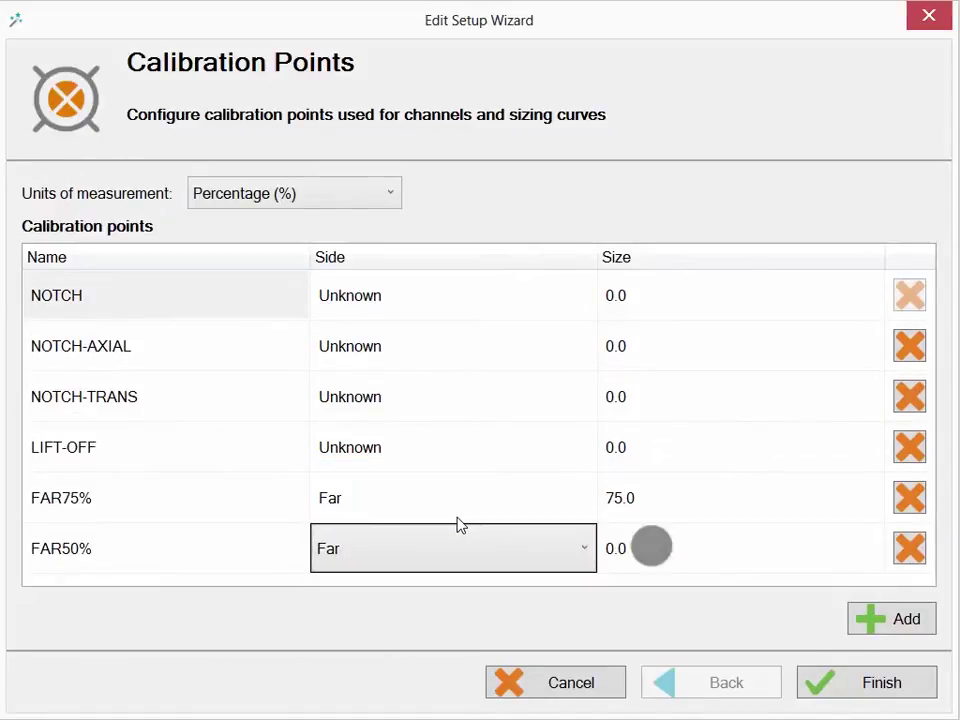
click(71, 689)
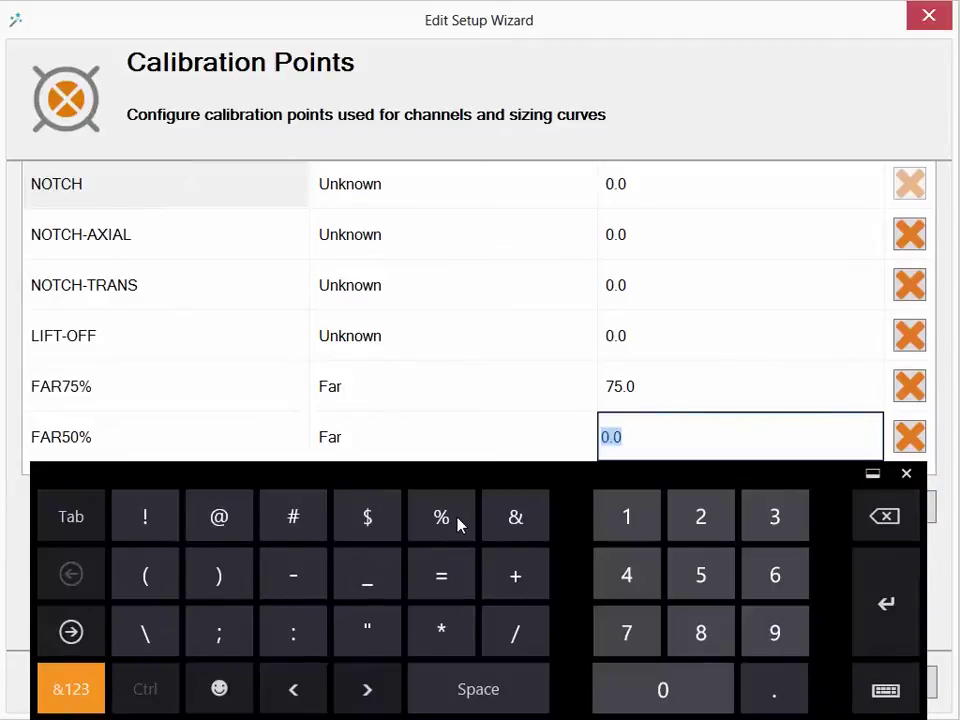
text(50)
key(Return)
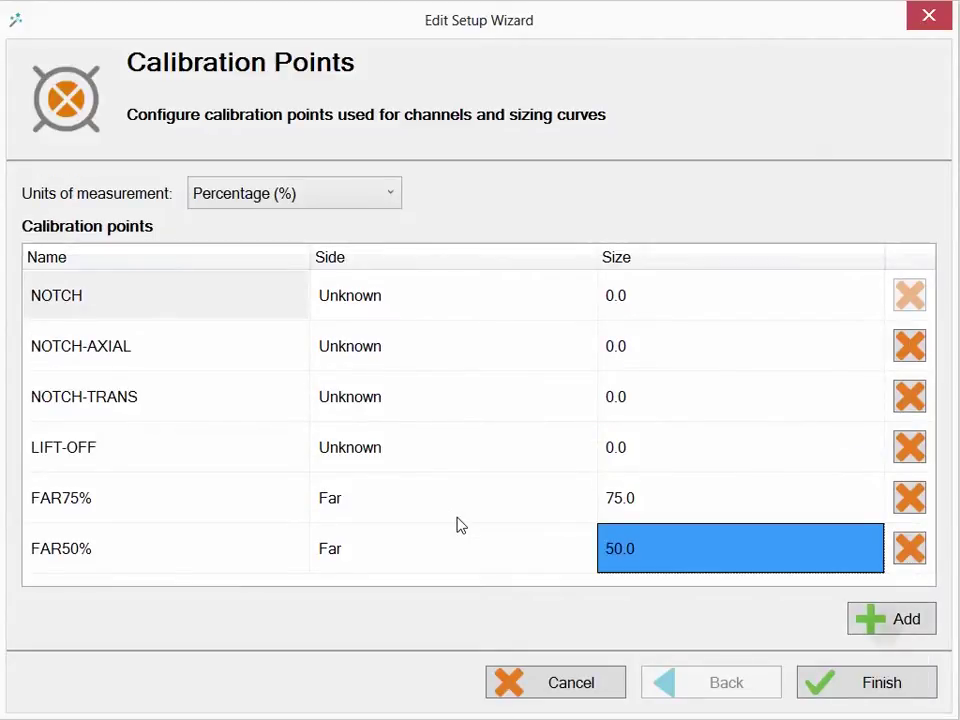
Step: Add a third far-side calibration point to the list and name it FAR25%
key(alt+a)
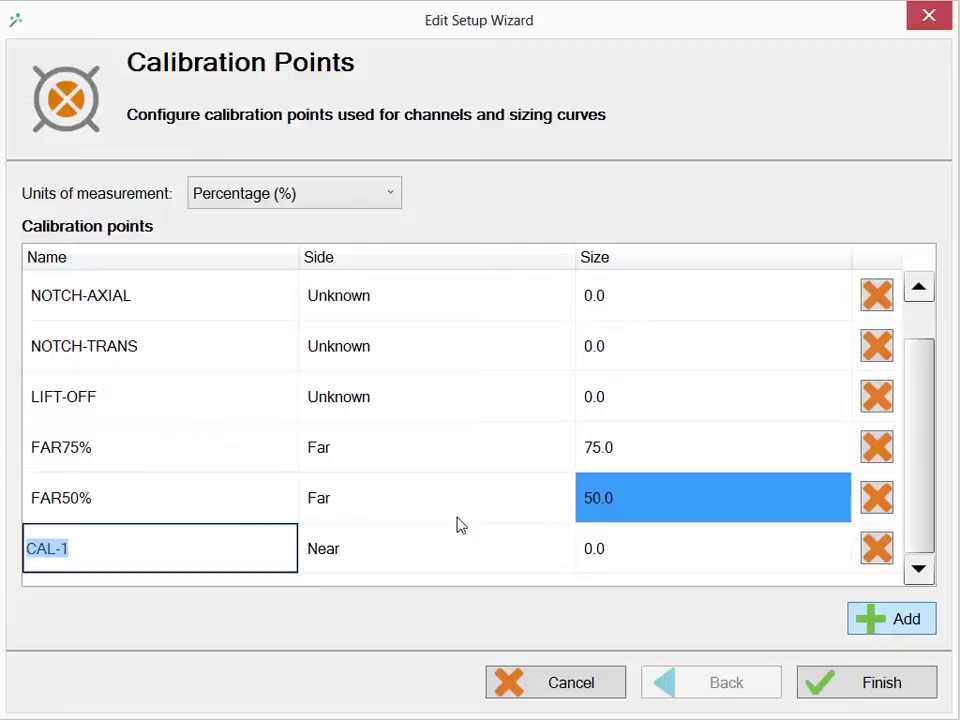
key(BackSpace)
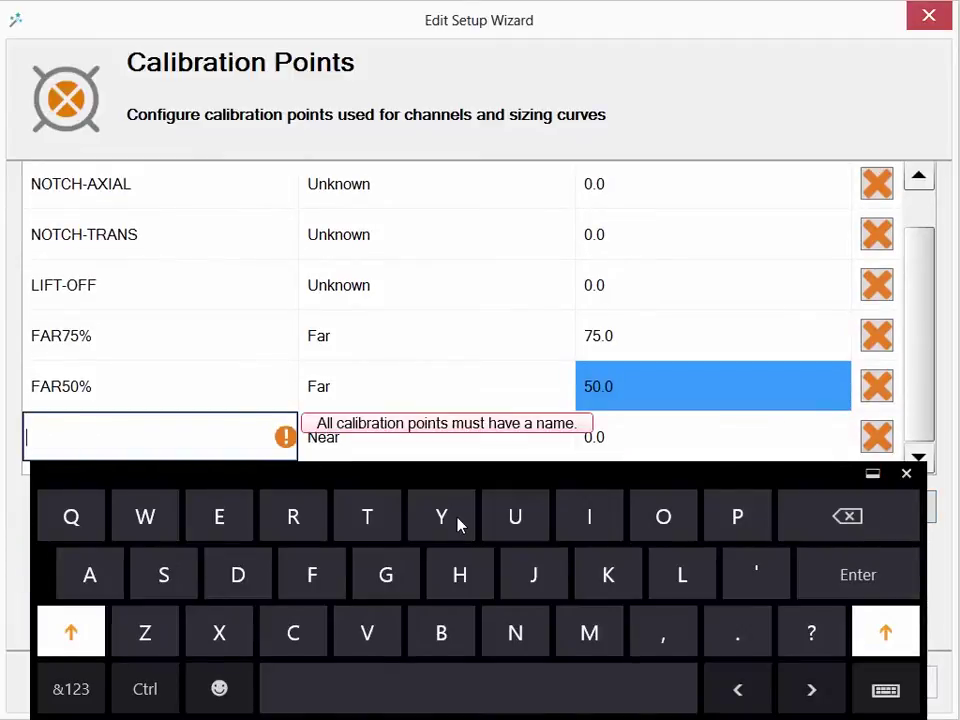
text(FAR)
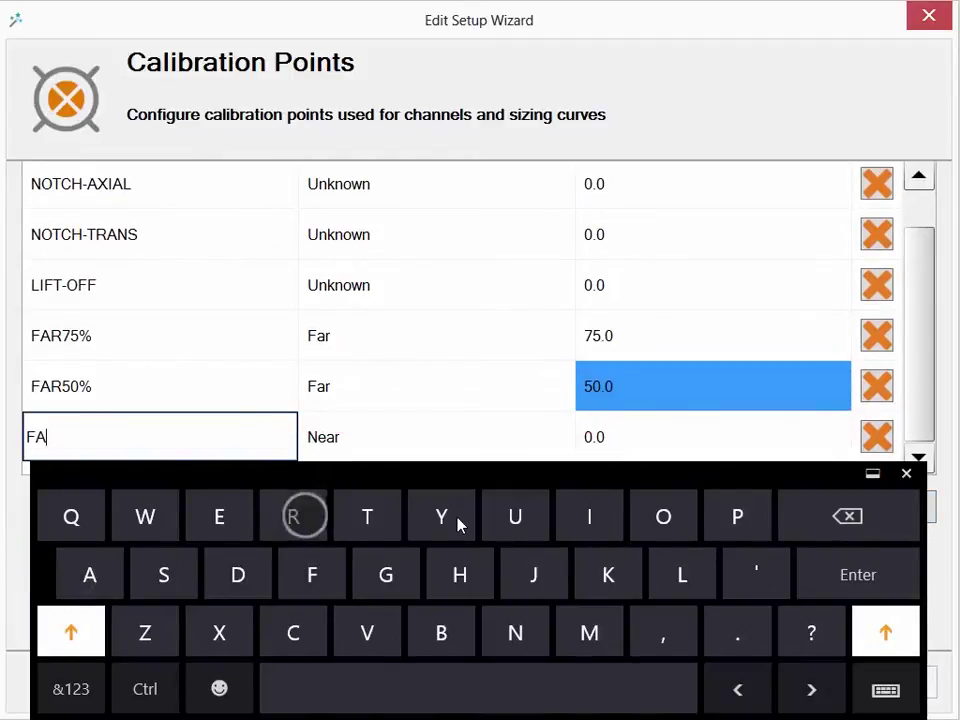
click(71, 689)
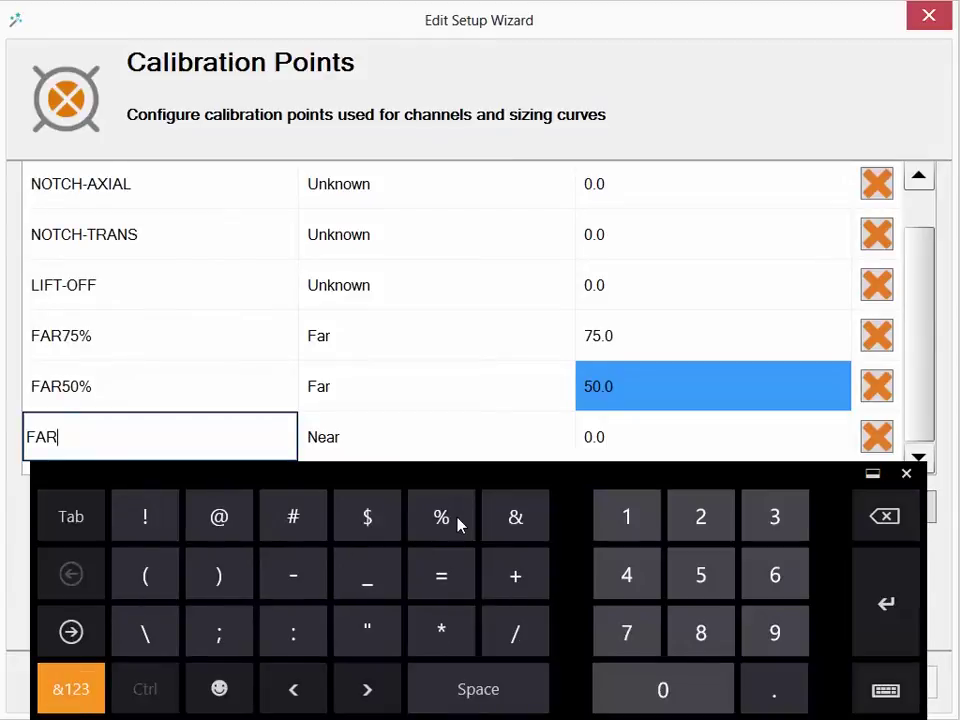
text(25%)
Step: Set the FAR25% calibration point's side to Far and its size to 25
click(414, 429)
click(326, 510)
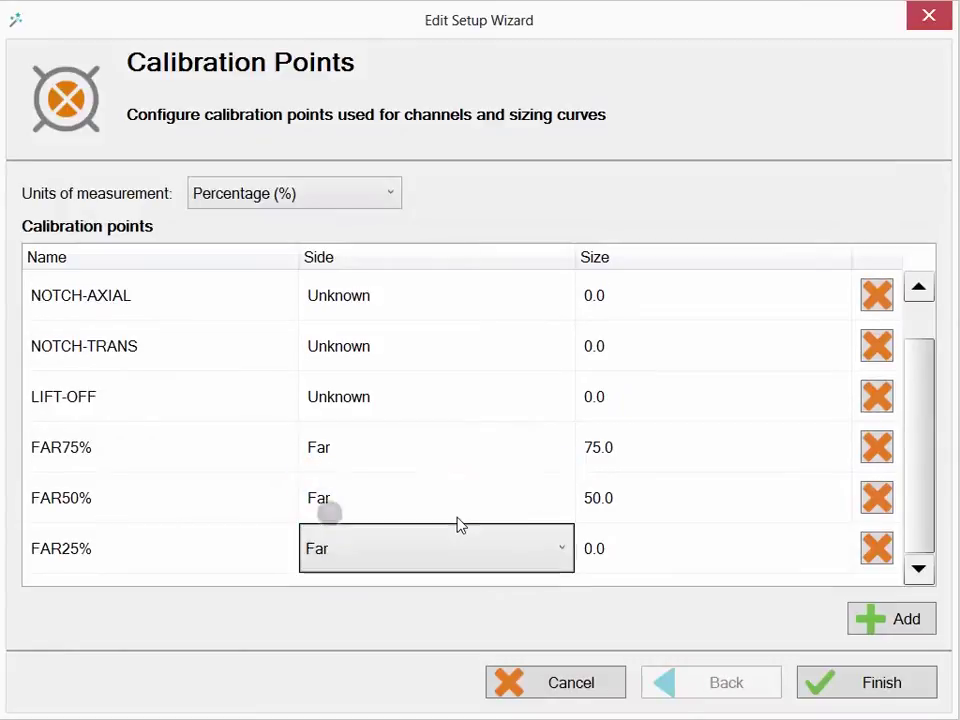
click(630, 545)
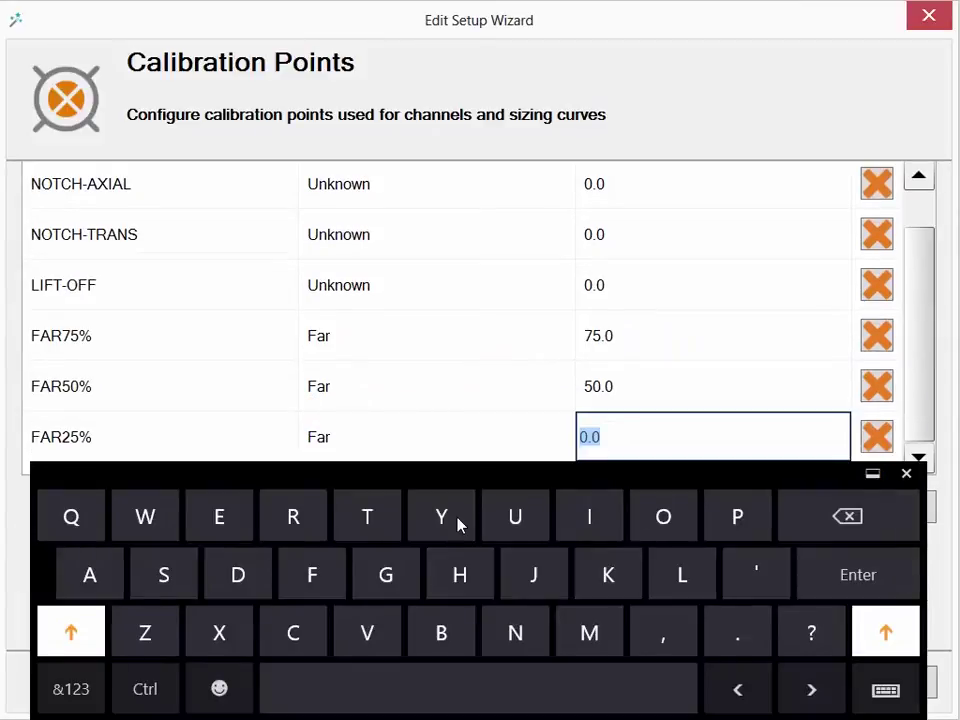
click(70, 689)
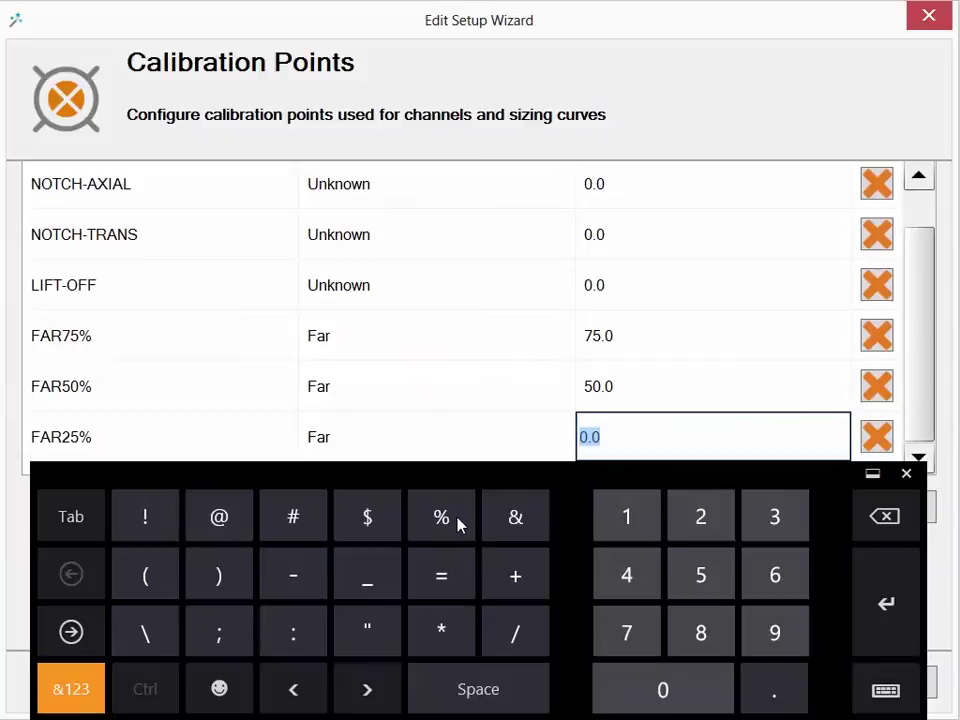
text(25)
key(Return)
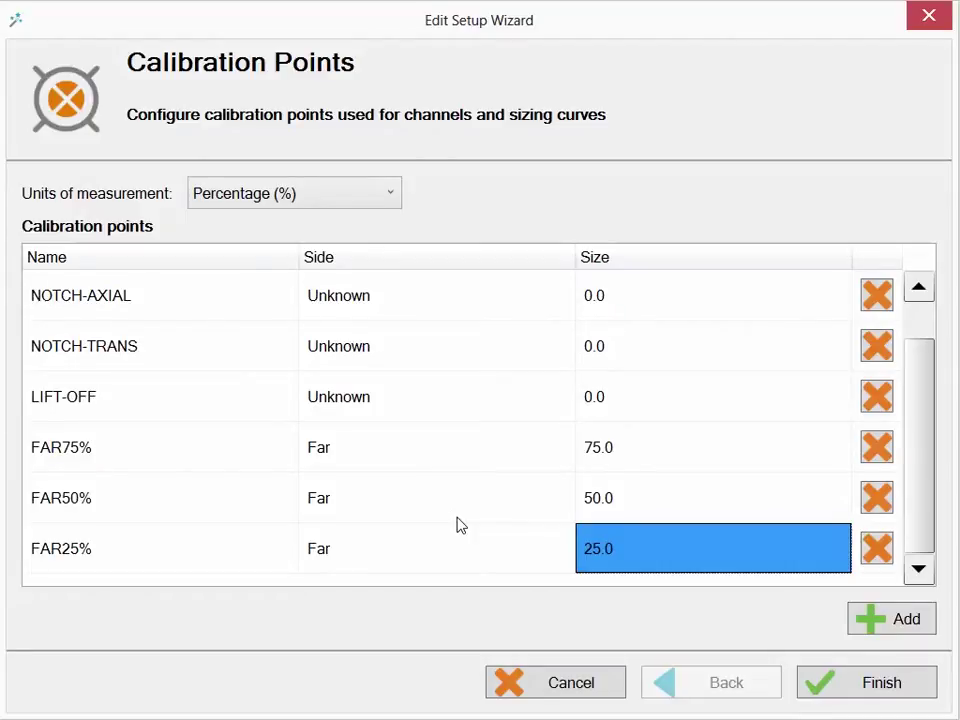
Step: Accept the calibration points and the C-scan calibration parameters, and add a new sizing curve
click(857, 681)
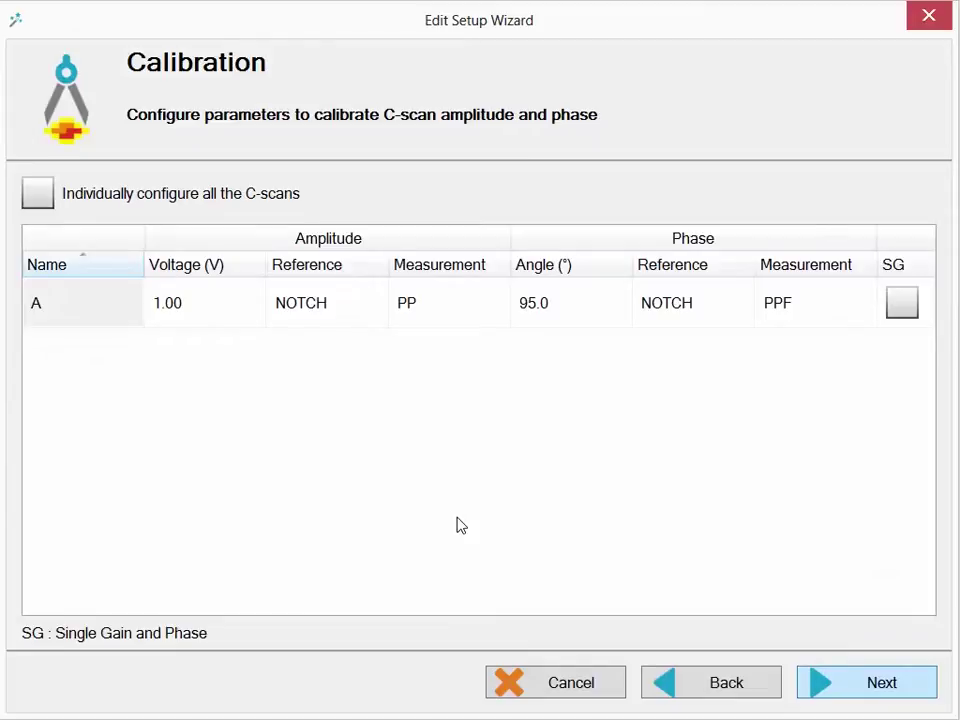
click(866, 682)
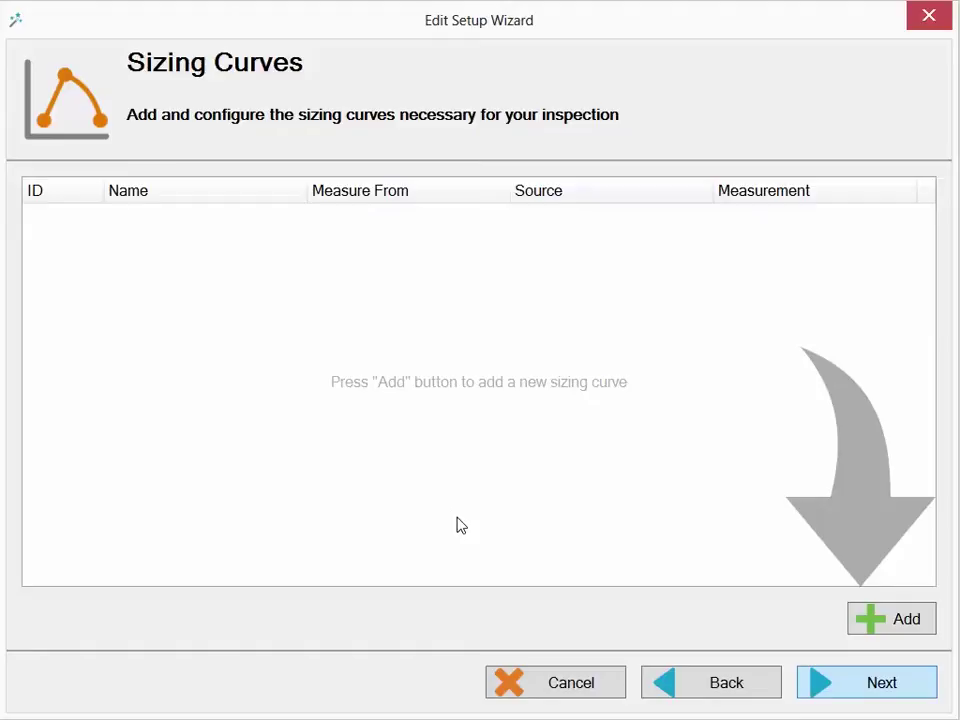
click(891, 618)
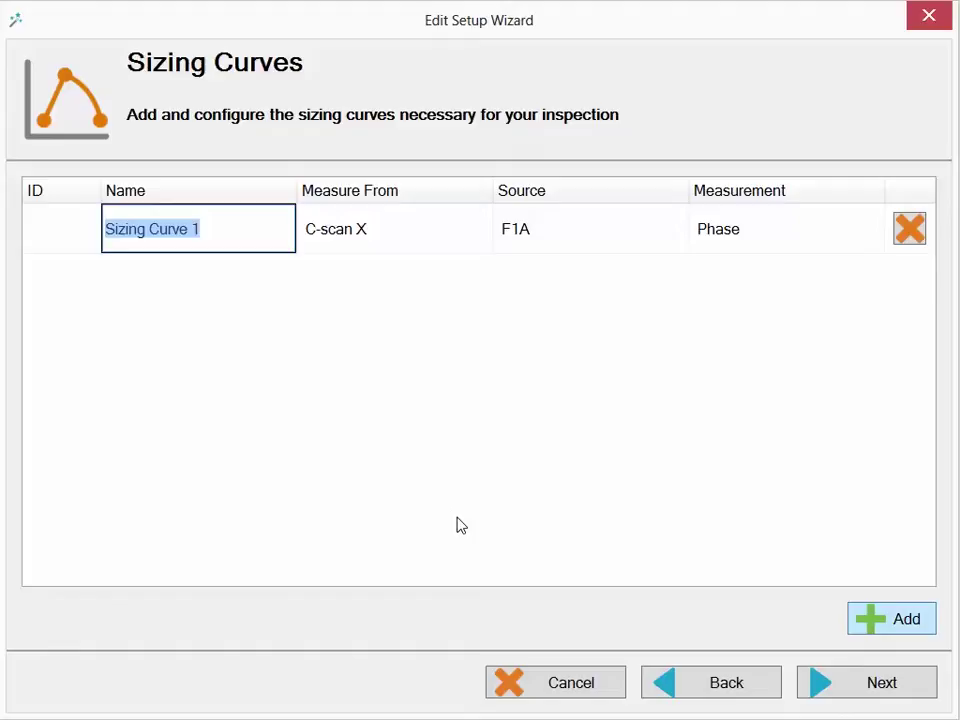
Step: Name the new sizing curve CORR
click(253, 224)
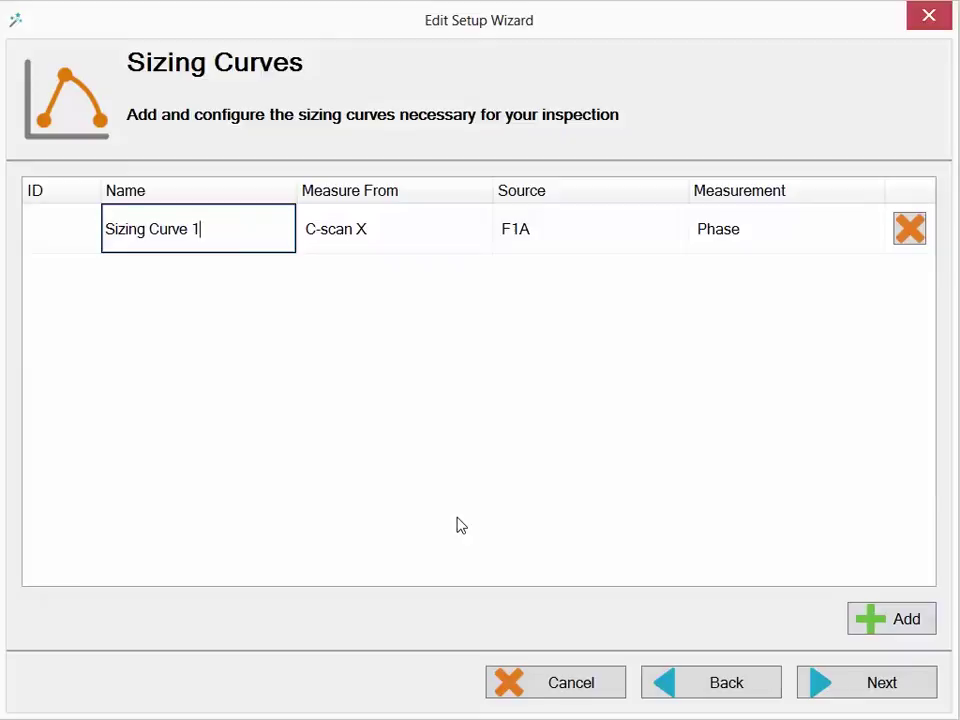
click(238, 224)
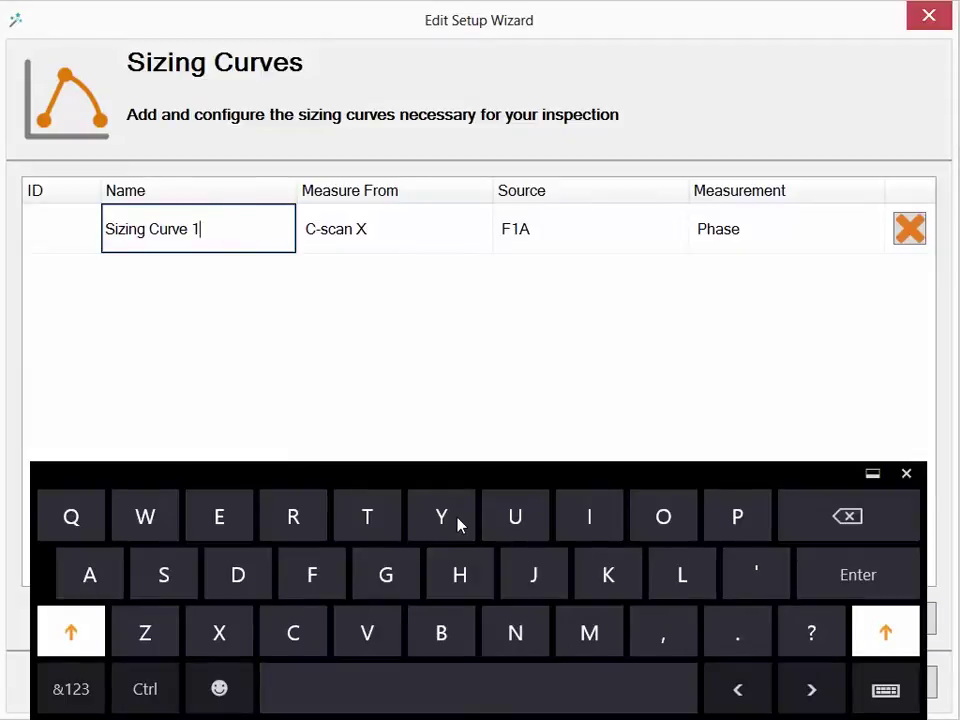
click(848, 516)
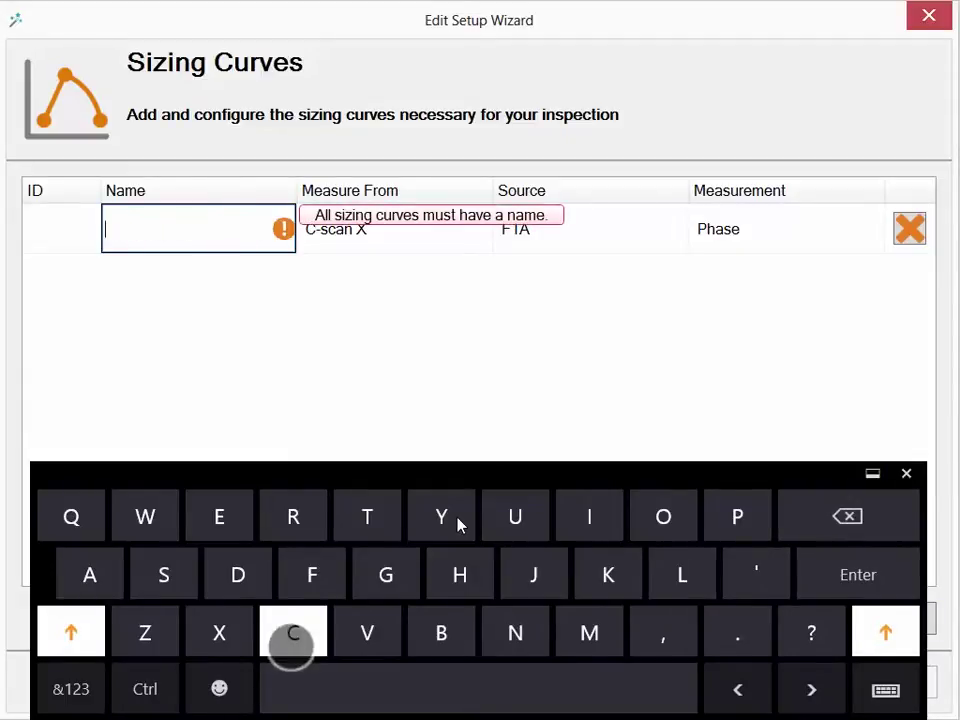
click(293, 633)
click(663, 516)
click(300, 516)
click(300, 516)
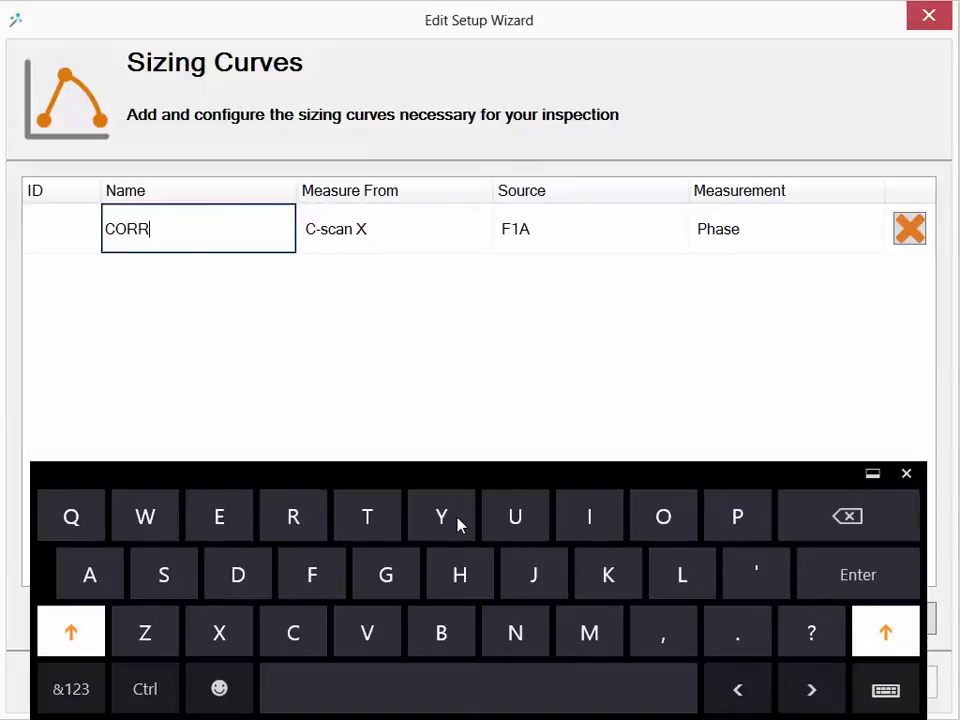
click(424, 302)
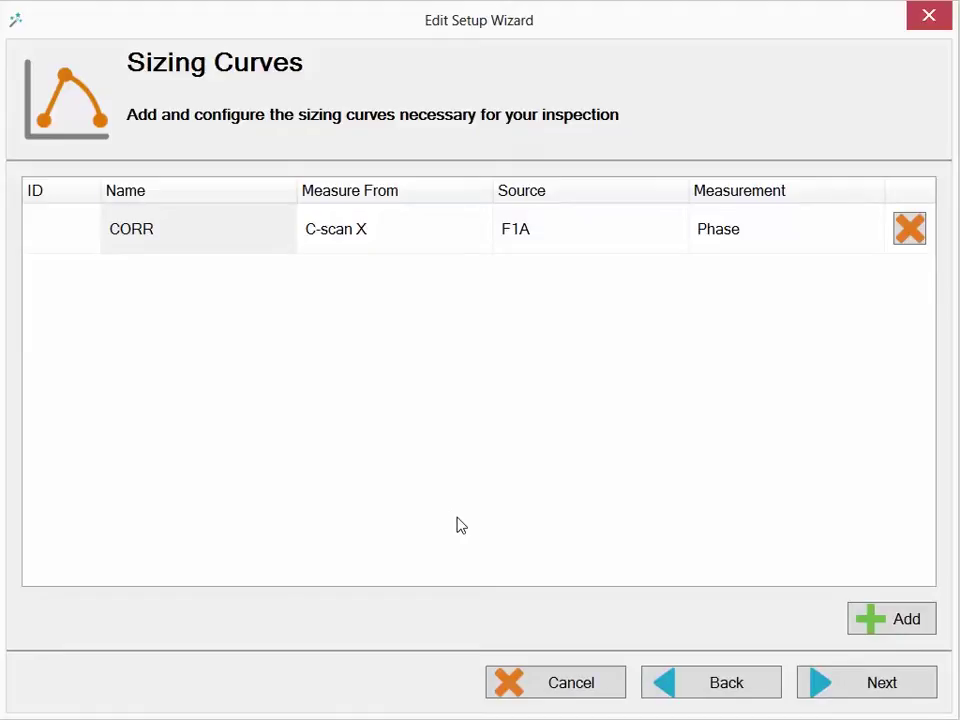
Step: Keep F1A as the CORR curve's source and Phase as its measurement, and continue to the curve's properties
click(621, 225)
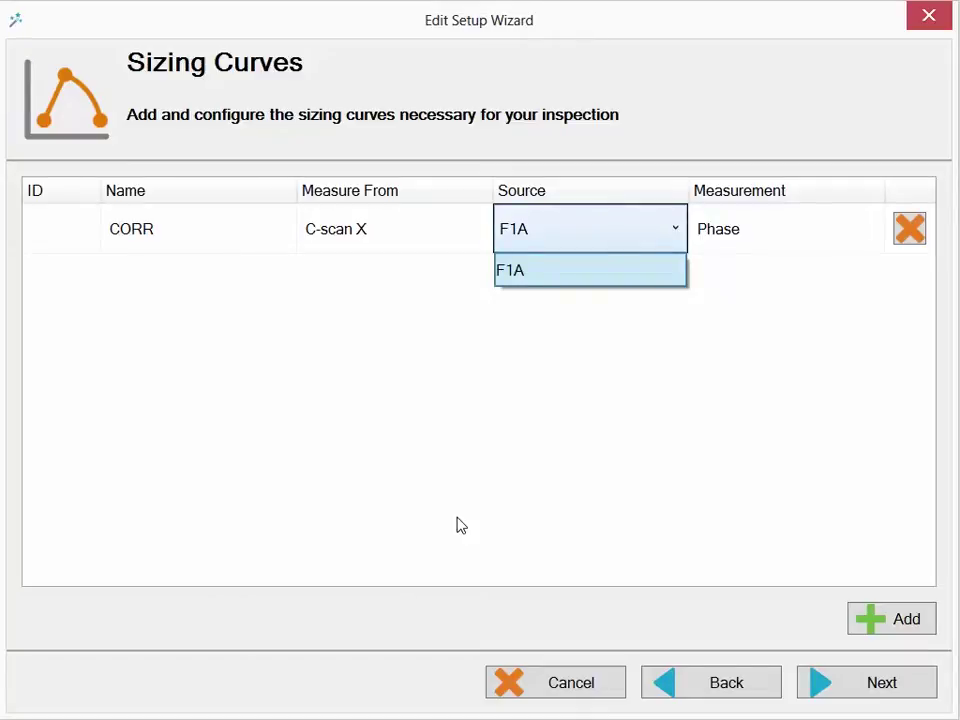
click(579, 339)
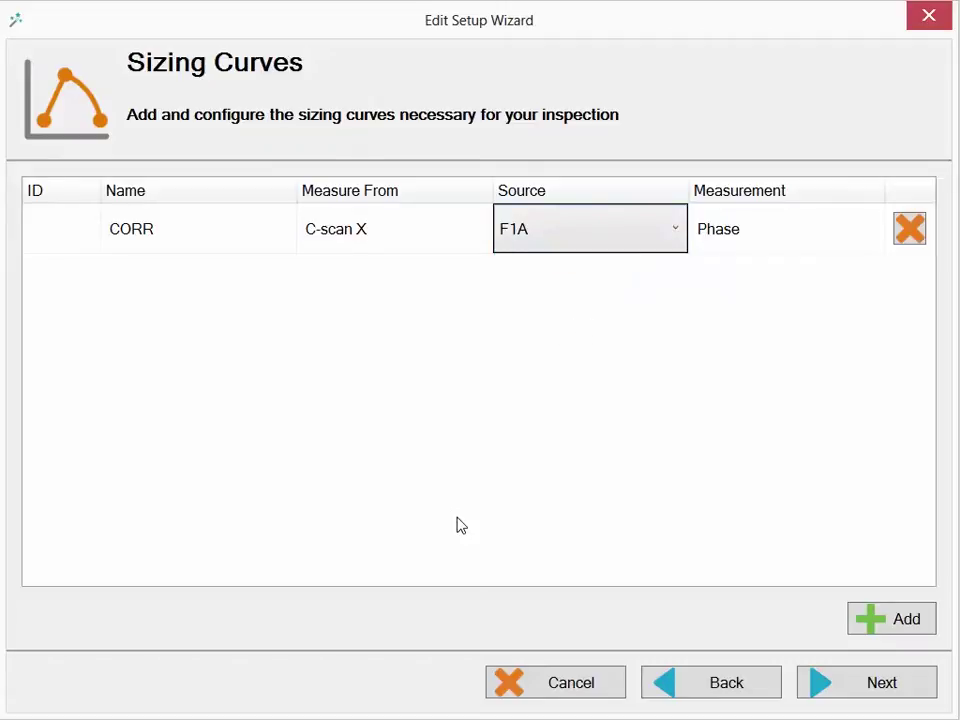
click(823, 223)
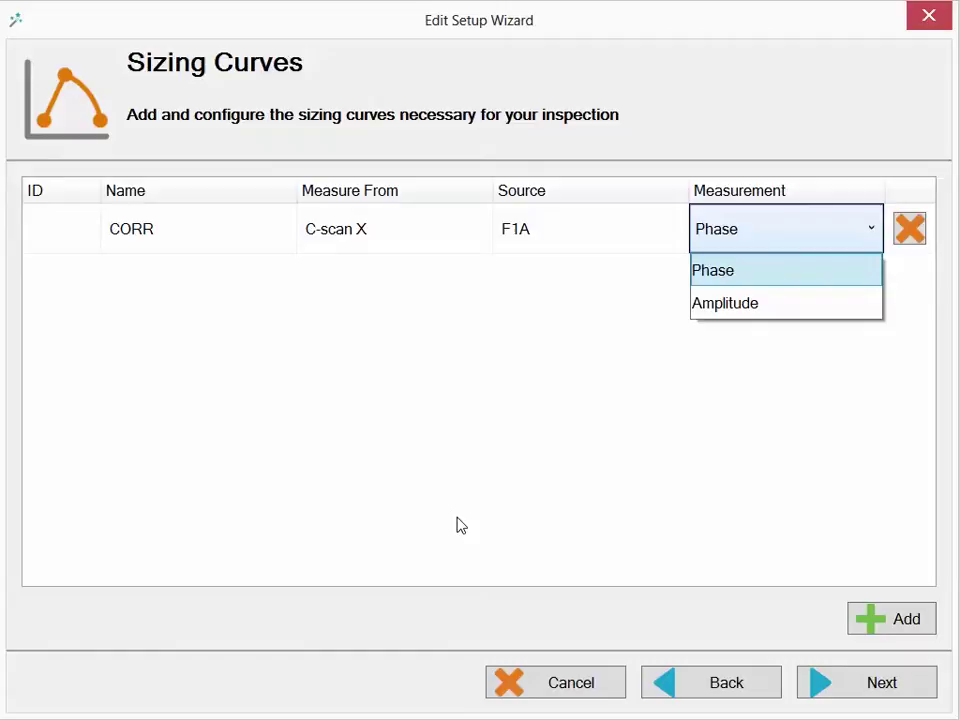
click(572, 332)
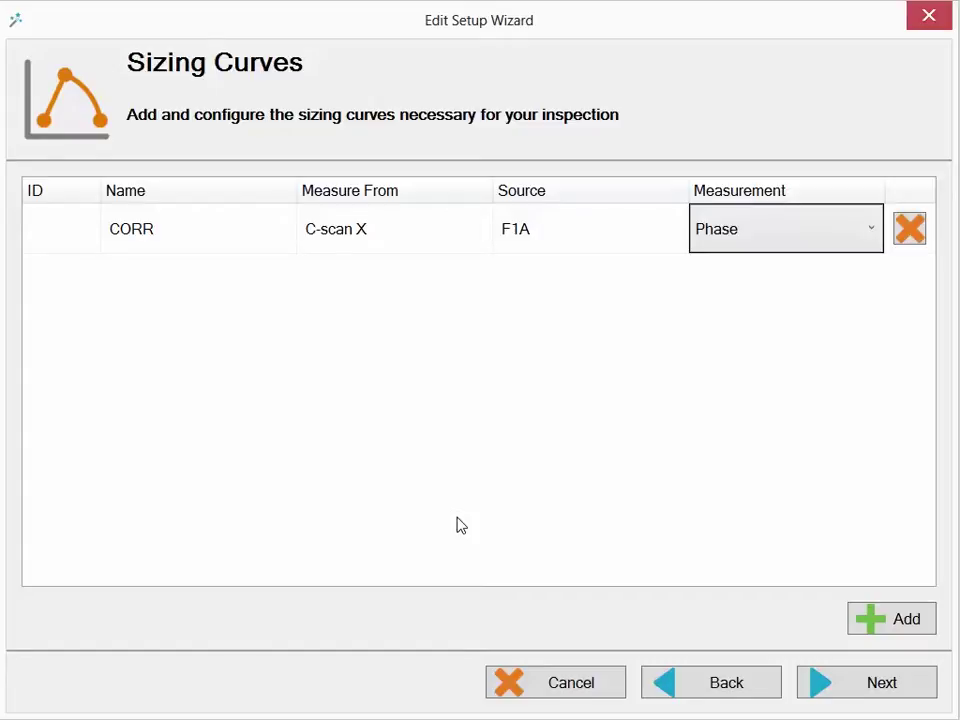
click(868, 682)
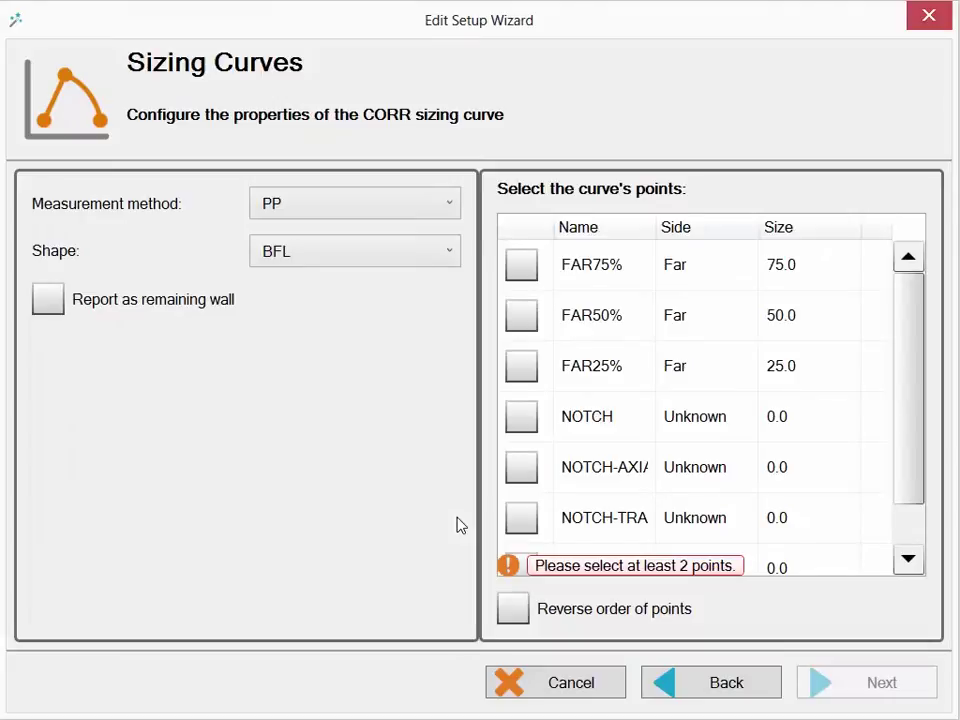
Step: Set the CORR curve's measurement method to Peak to Peak First Transition and its shape to Best Fit (Polynomial)
click(407, 202)
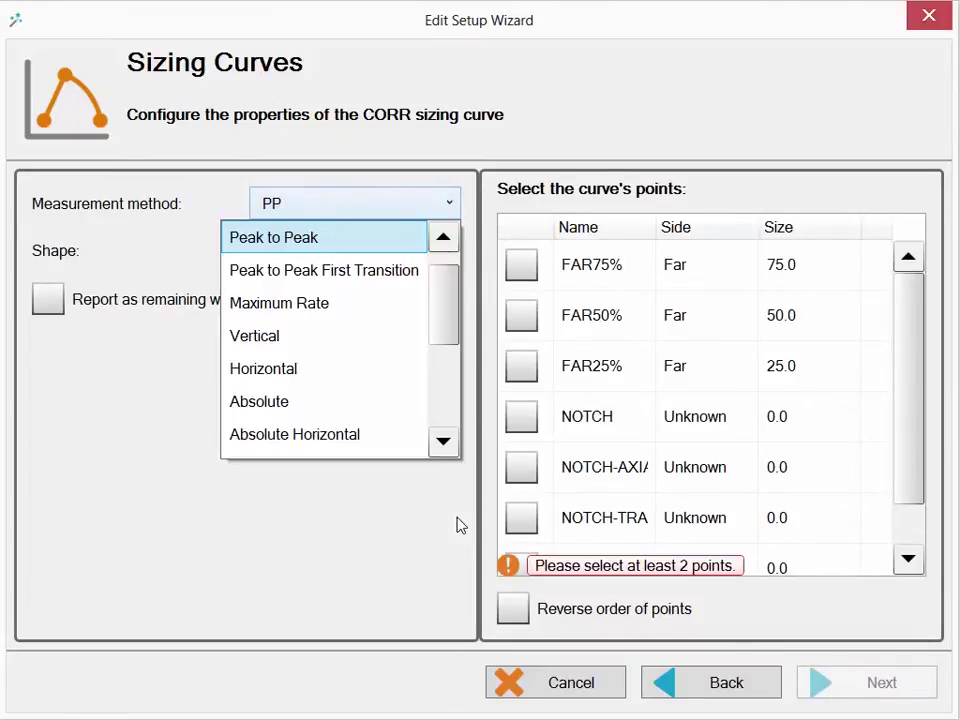
click(369, 272)
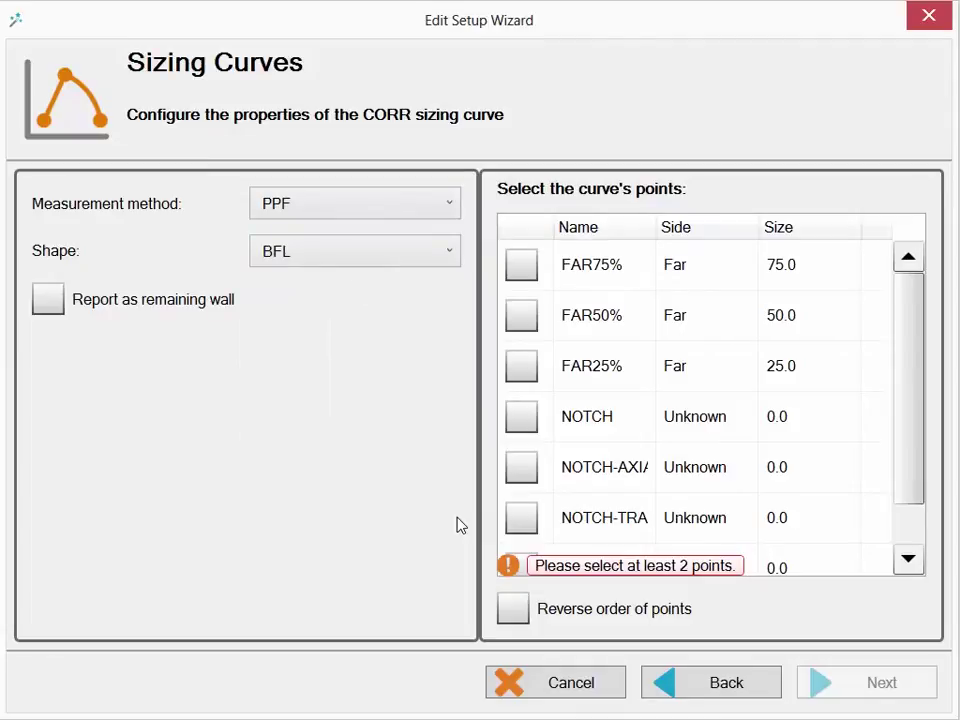
click(410, 251)
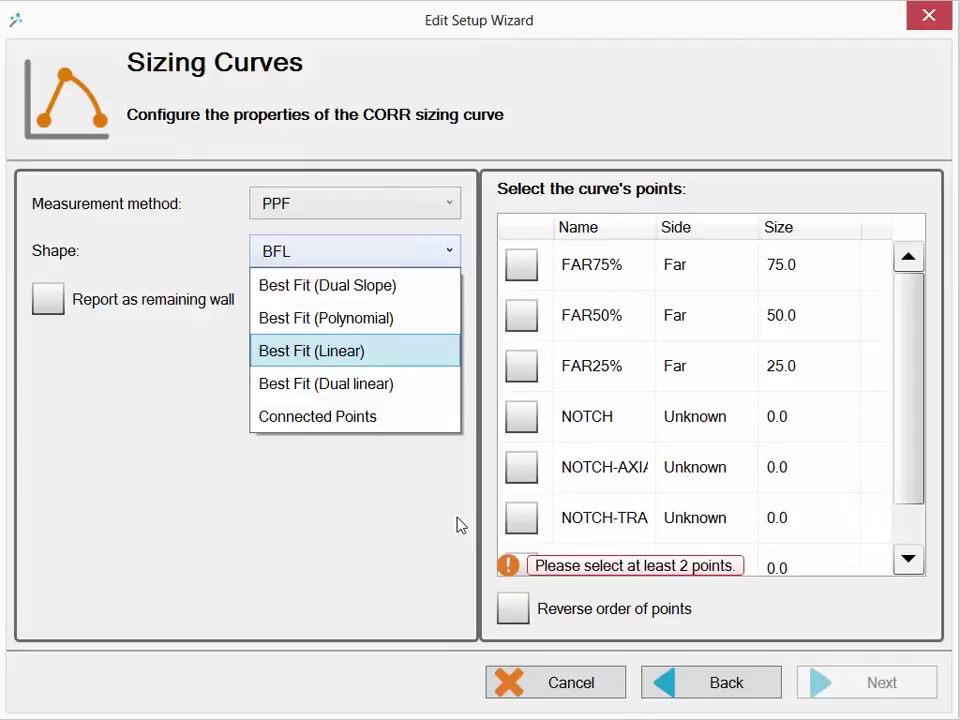
click(375, 318)
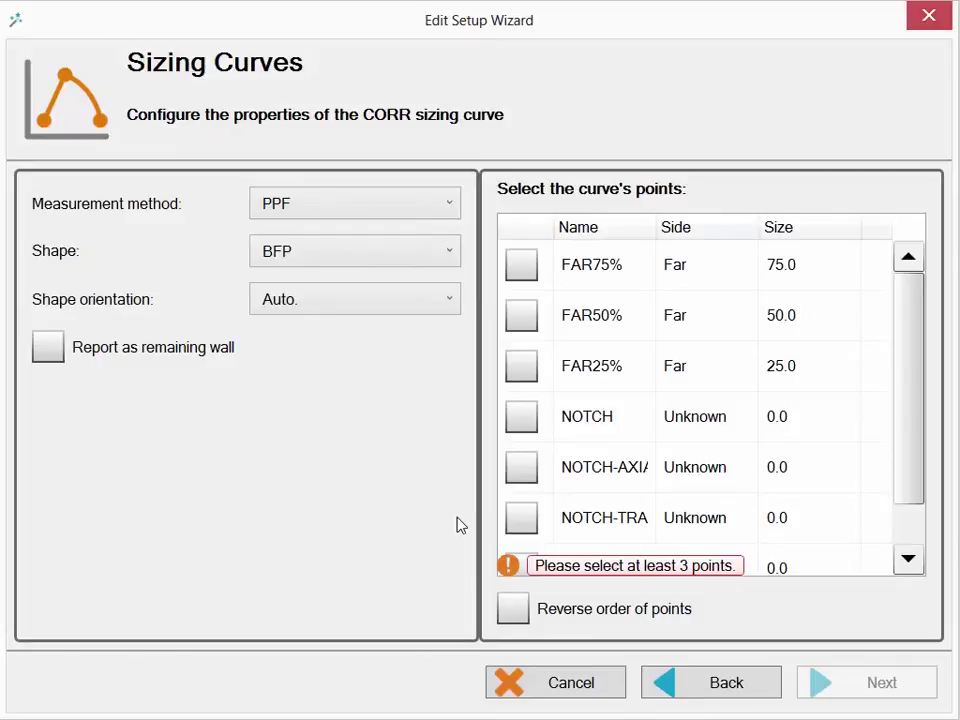
Step: Include FAR75%, FAR50% and FAR25% as the CORR curve's points and complete the sizing curve setup
click(521, 264)
click(521, 315)
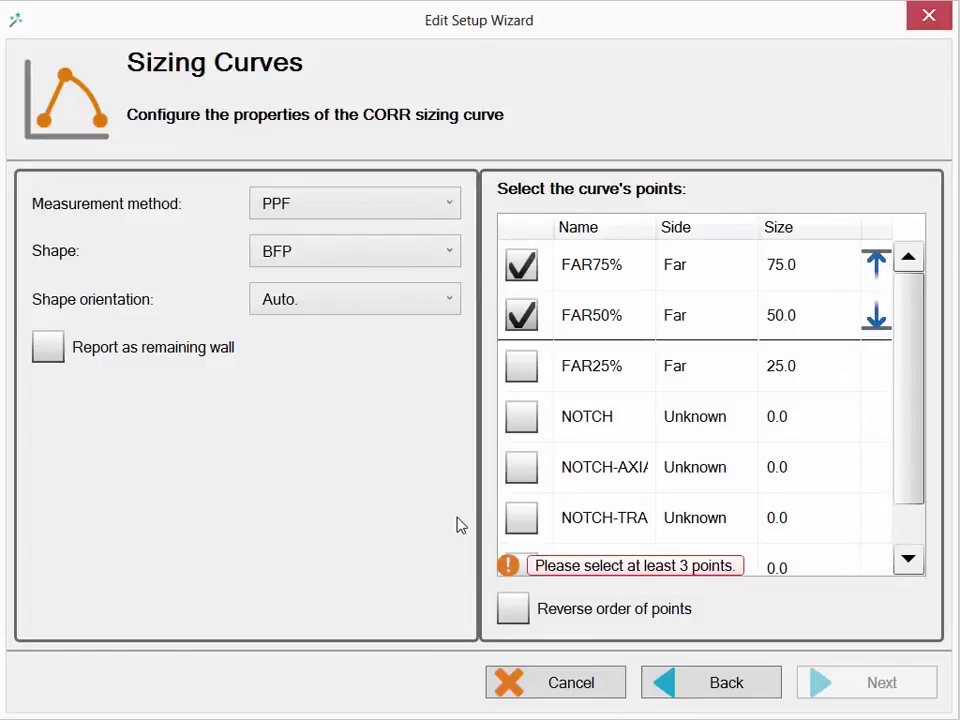
click(521, 366)
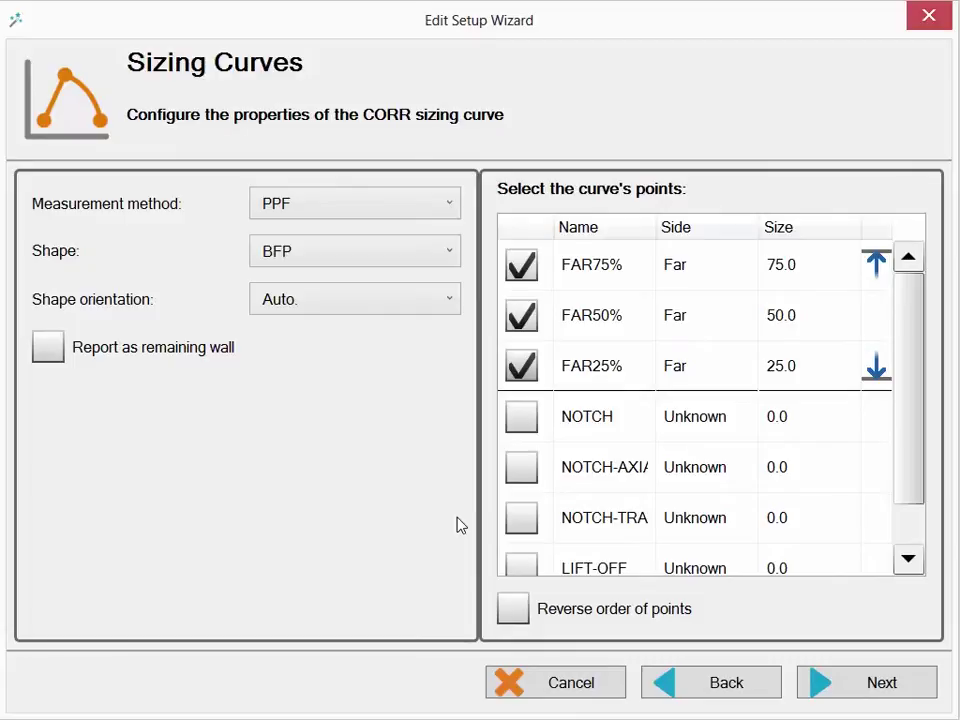
click(857, 681)
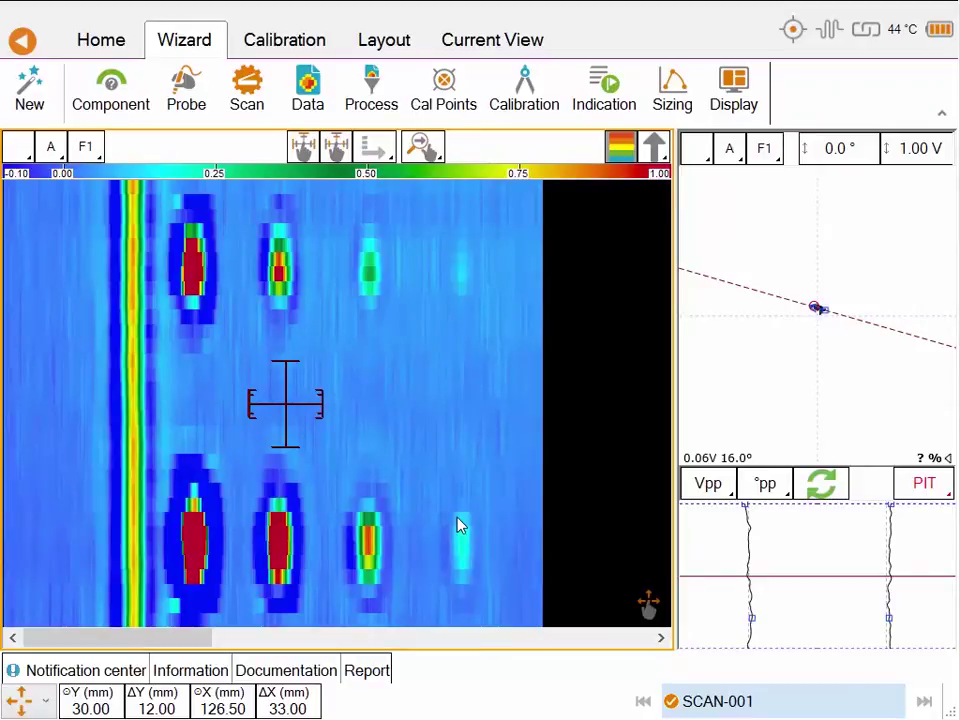
Step: Place the C-scan cursor on the second indication of the lower row at X 122, Y 12 mm, and best-fit its Lissajous signal
mouse_move(896, 428)
mouse_down()
mouse_move(864, 448)
mouse_move(878, 452)
mouse_move(881, 399)
mouse_up()
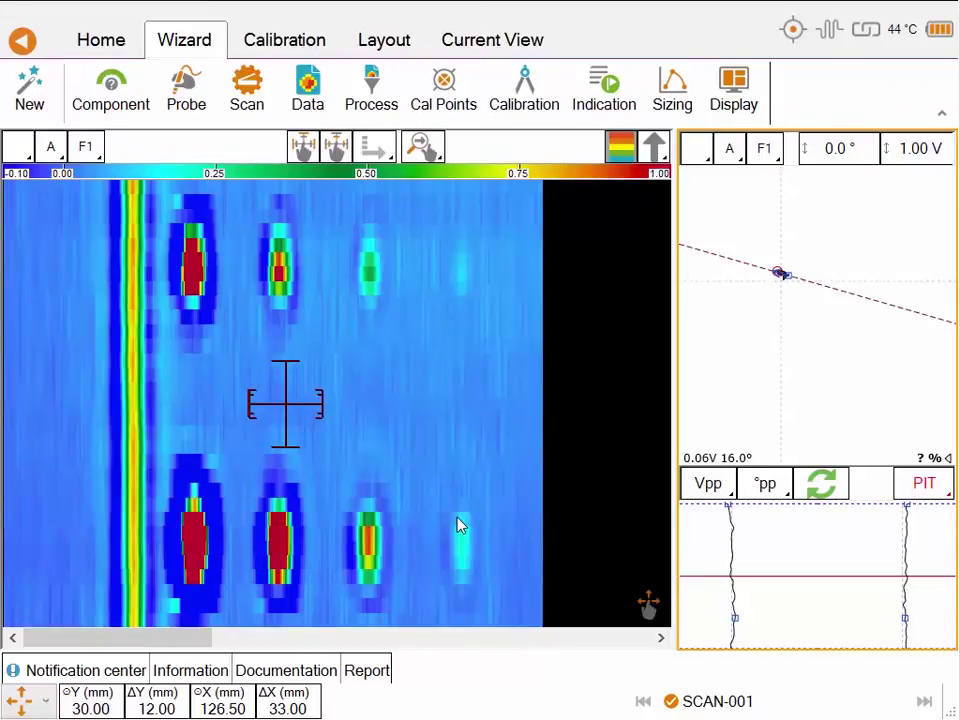
click(275, 542)
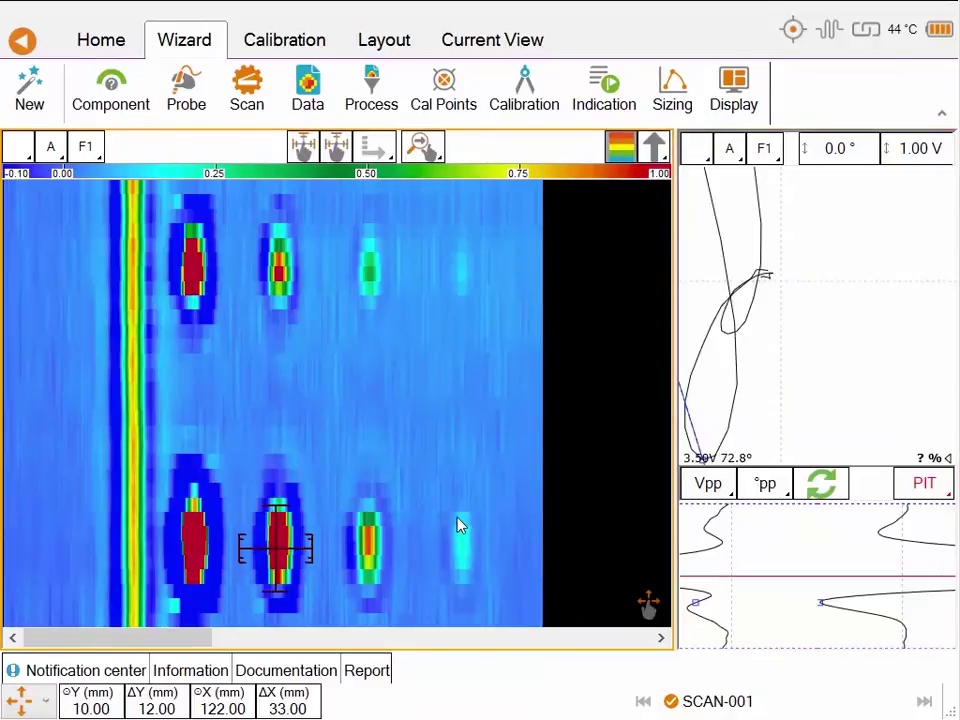
click(96, 26)
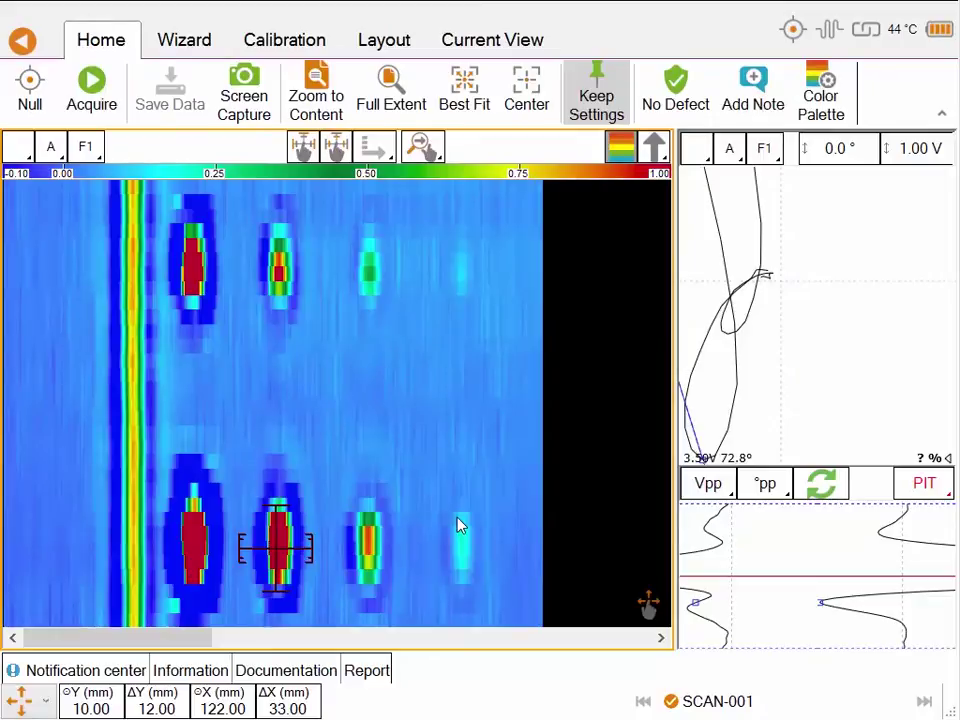
click(464, 88)
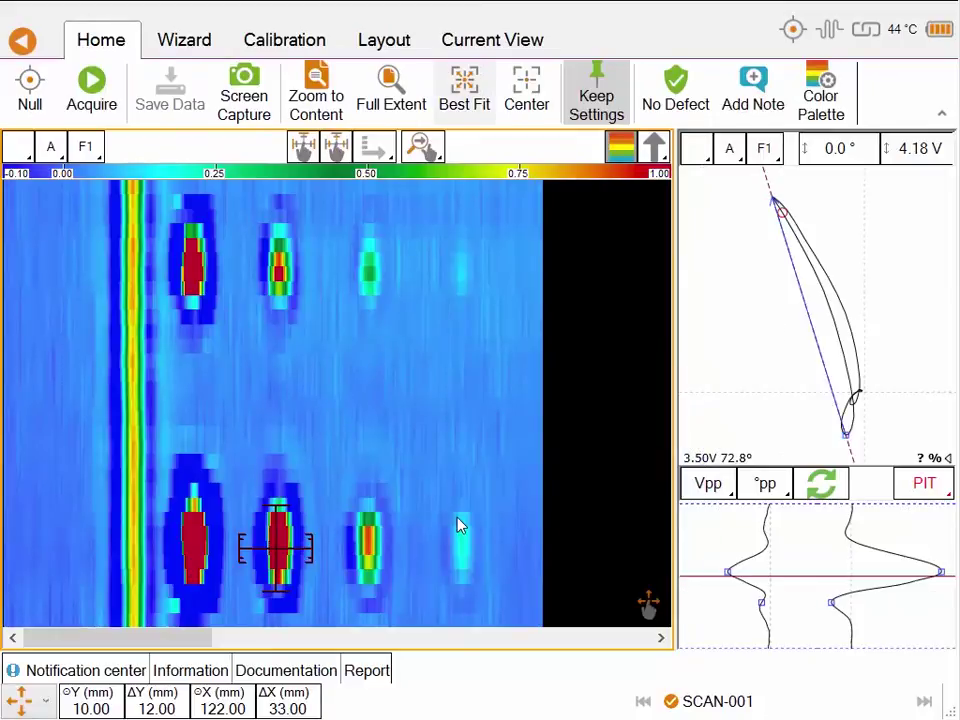
key(Up)
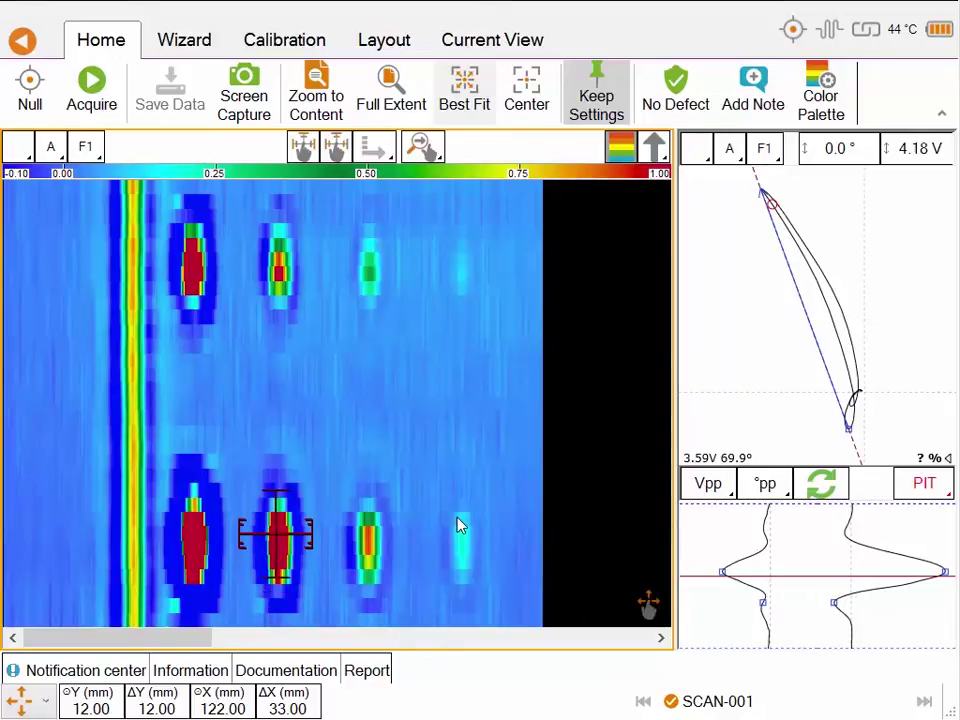
Step: Open the sizing curve calibration and record the signal at the cursor as the FAR75% point
key(ctrl+Tab)
key(ctrl+Tab)
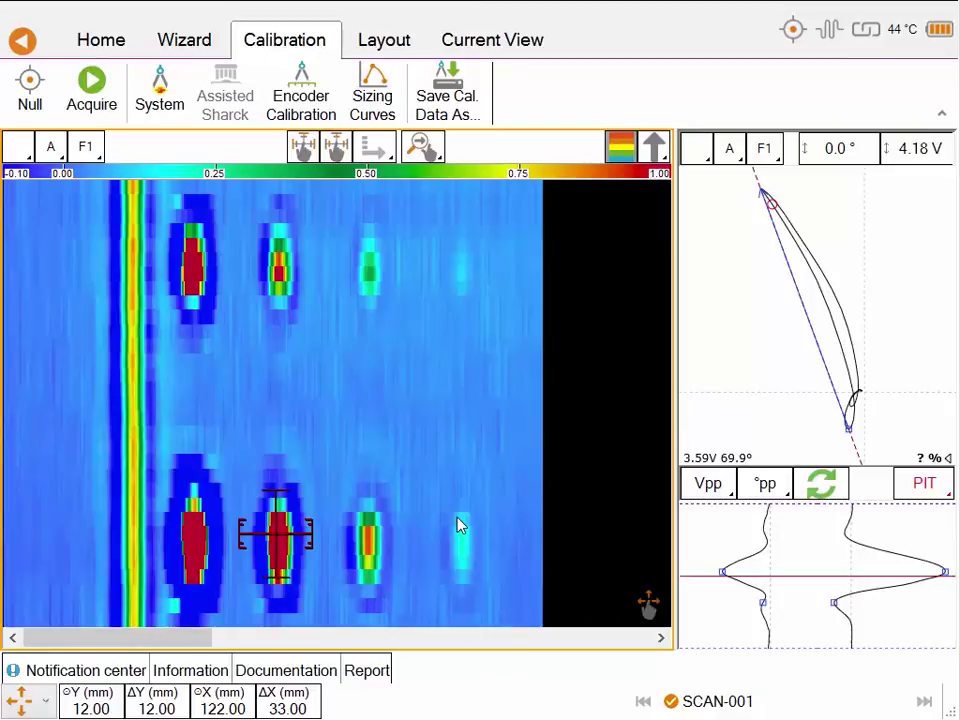
key(Return)
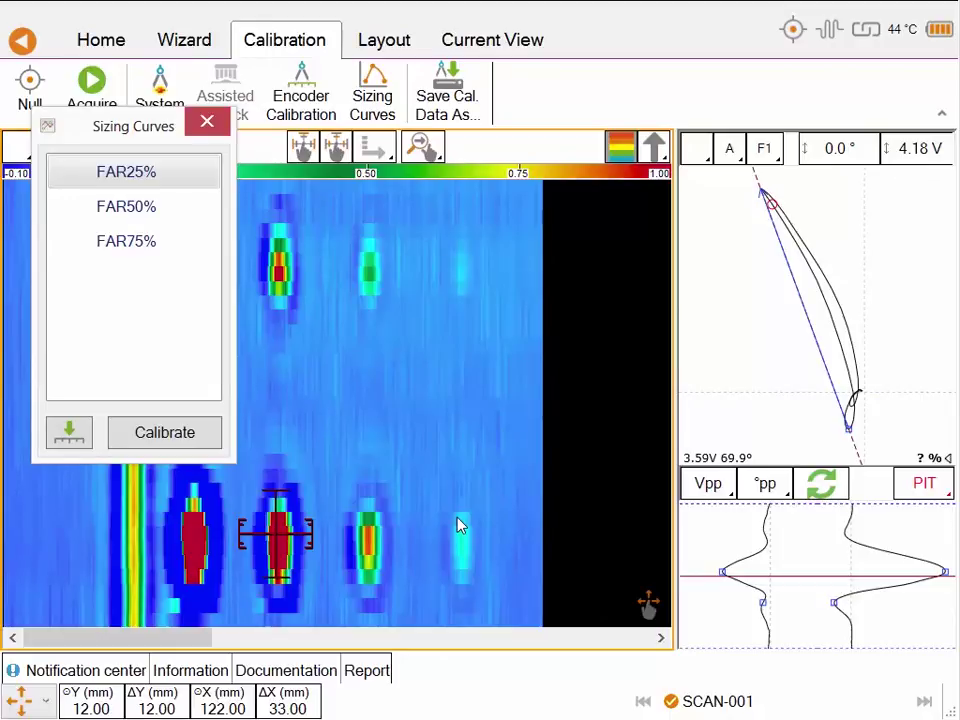
click(120, 245)
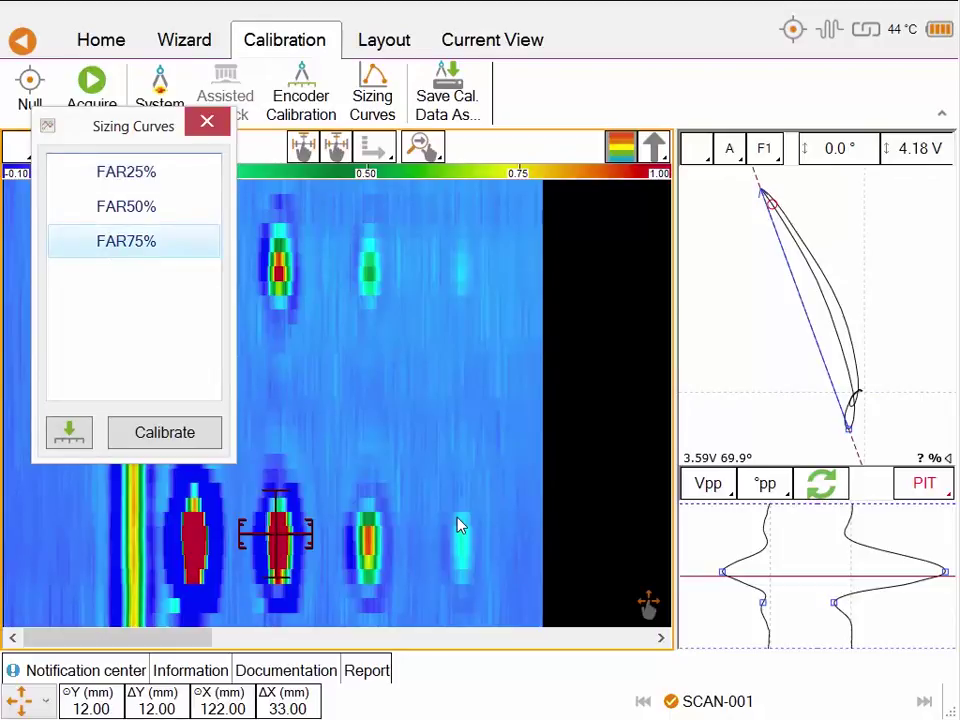
click(69, 432)
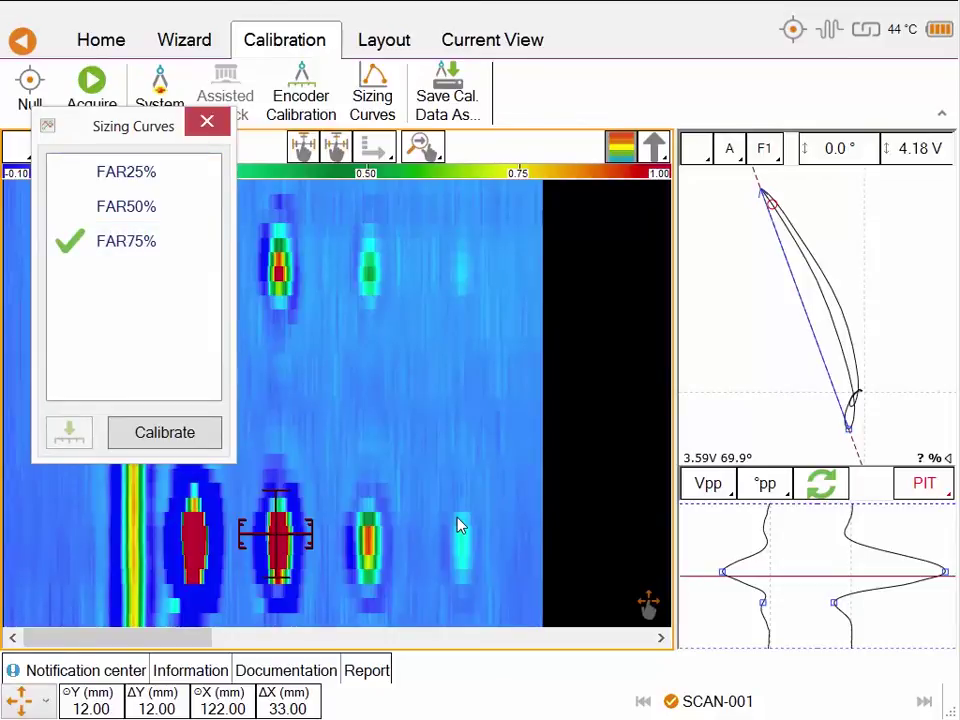
Step: Position the cursor on the third lower-row indication at X 164.5, Y 12 mm, and record it as the FAR50% point
click(370, 548)
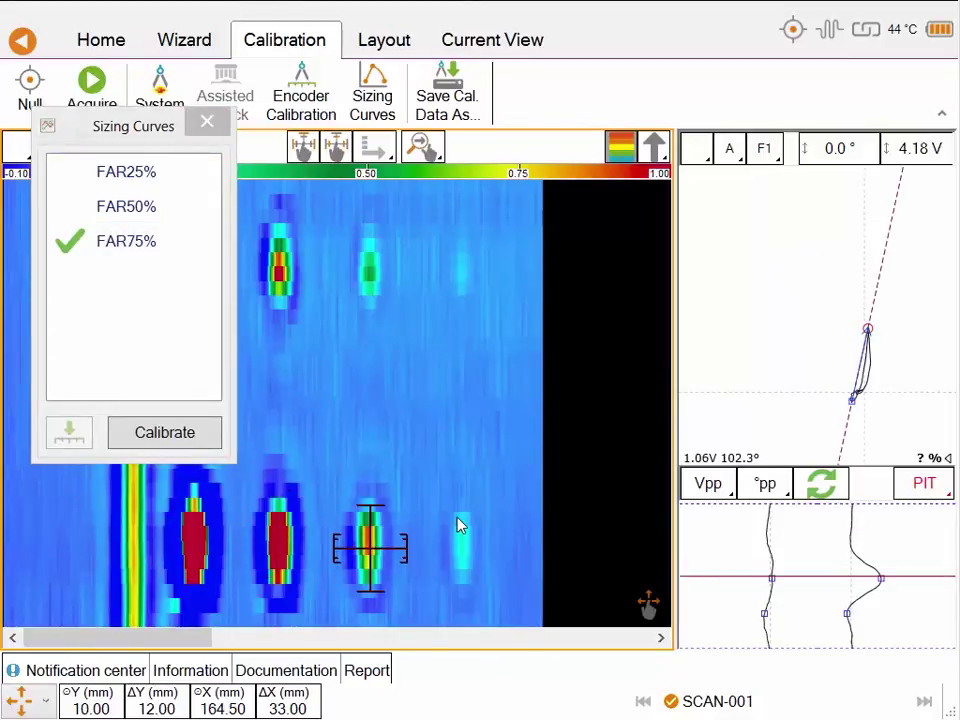
key(Up)
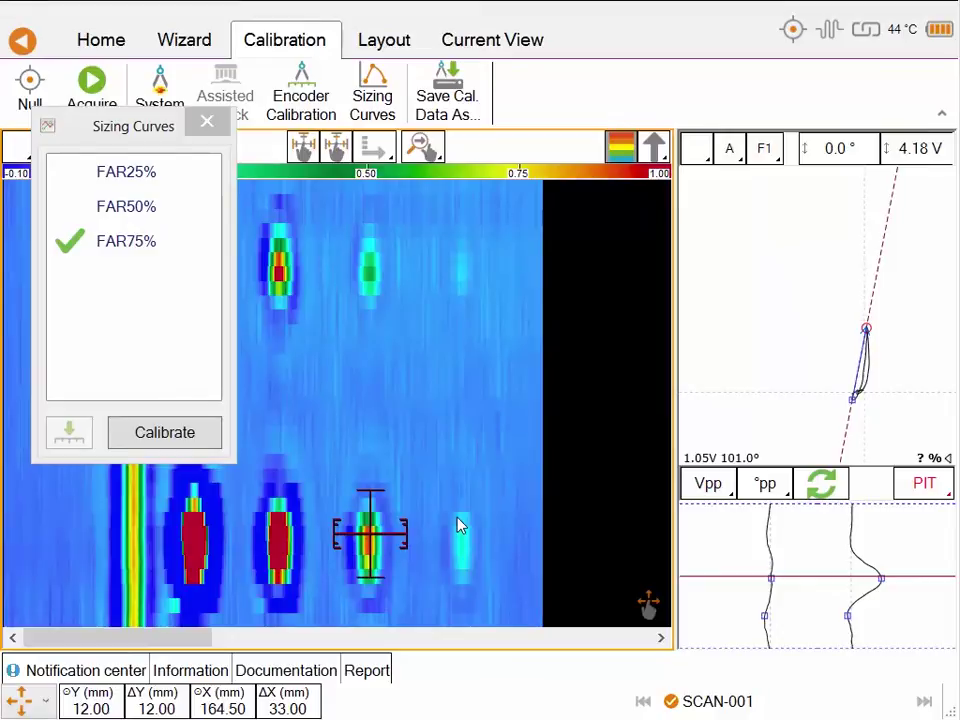
click(126, 204)
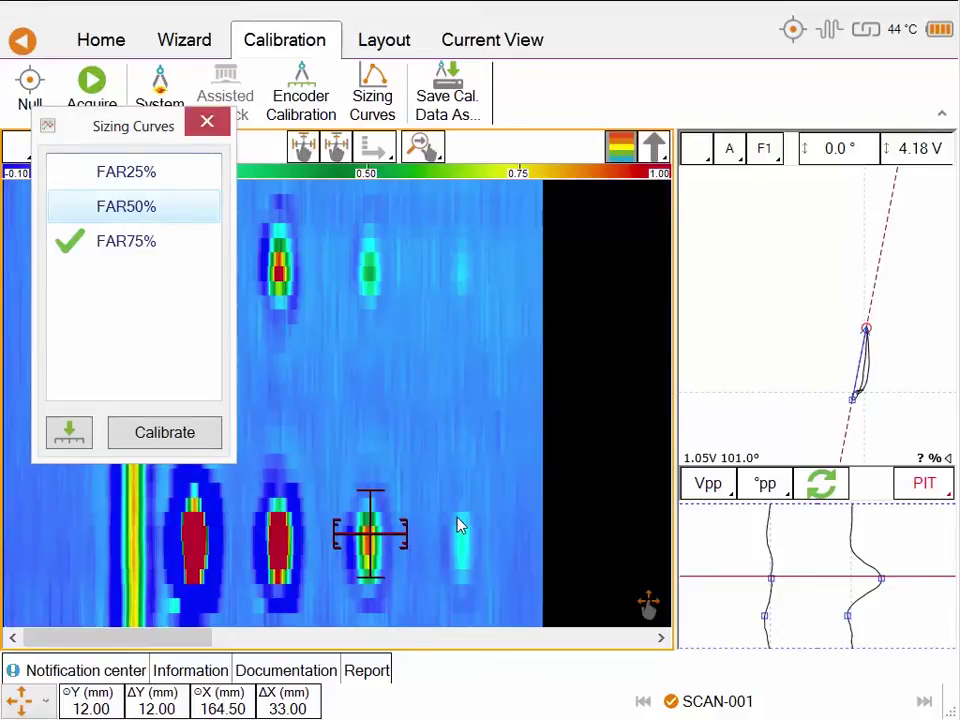
click(69, 432)
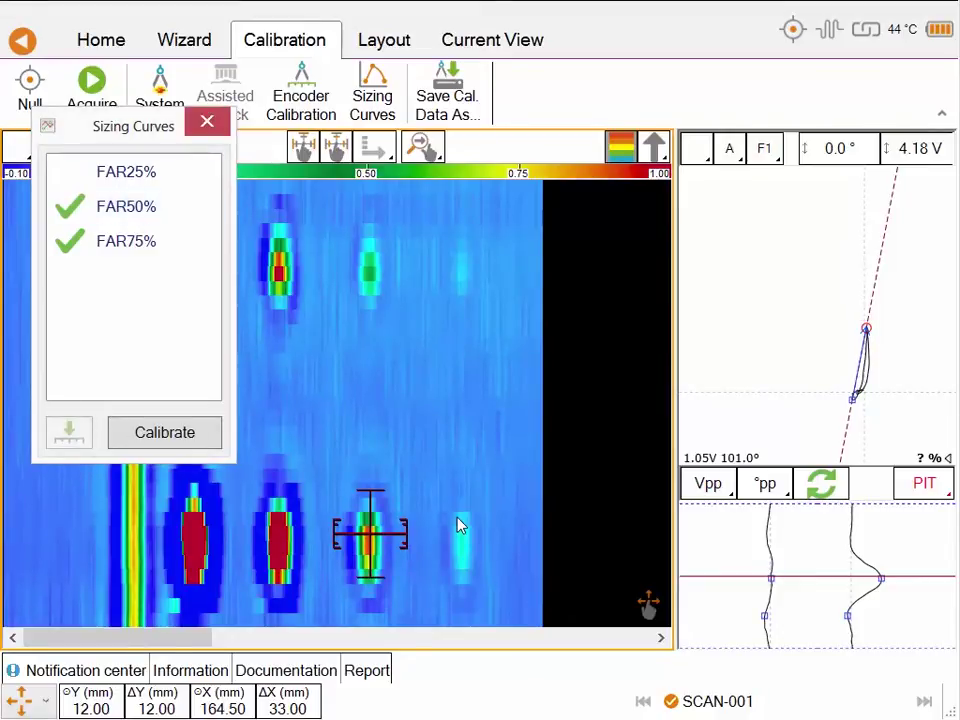
Step: Position the cursor on the fourth lower-row indication at X 205, Y 12 mm, and record it as the FAR25% point
click(460, 525)
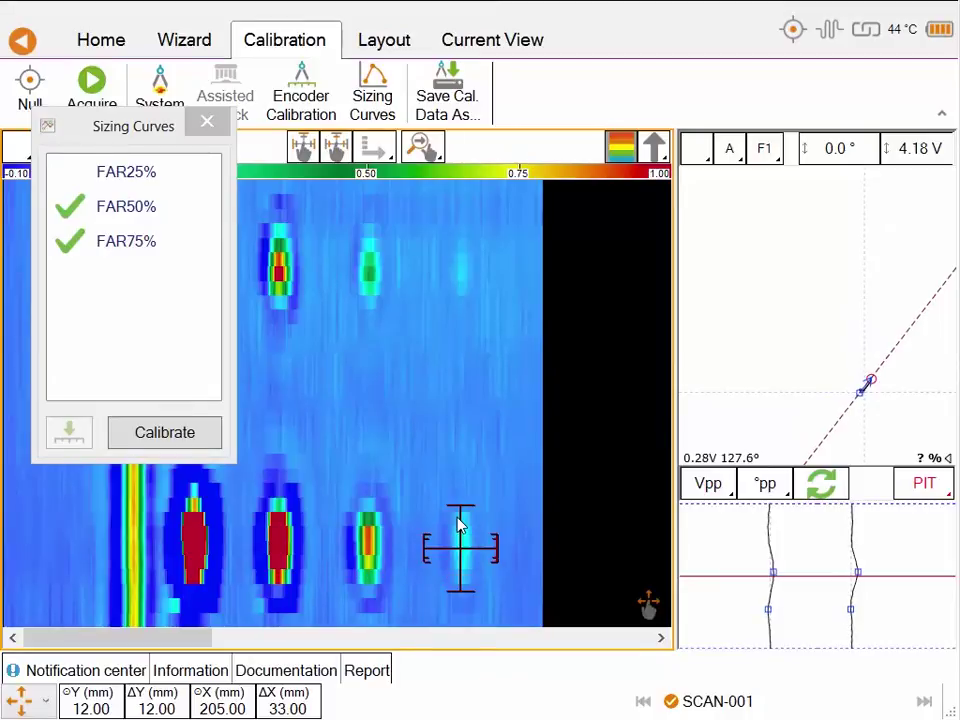
click(460, 525)
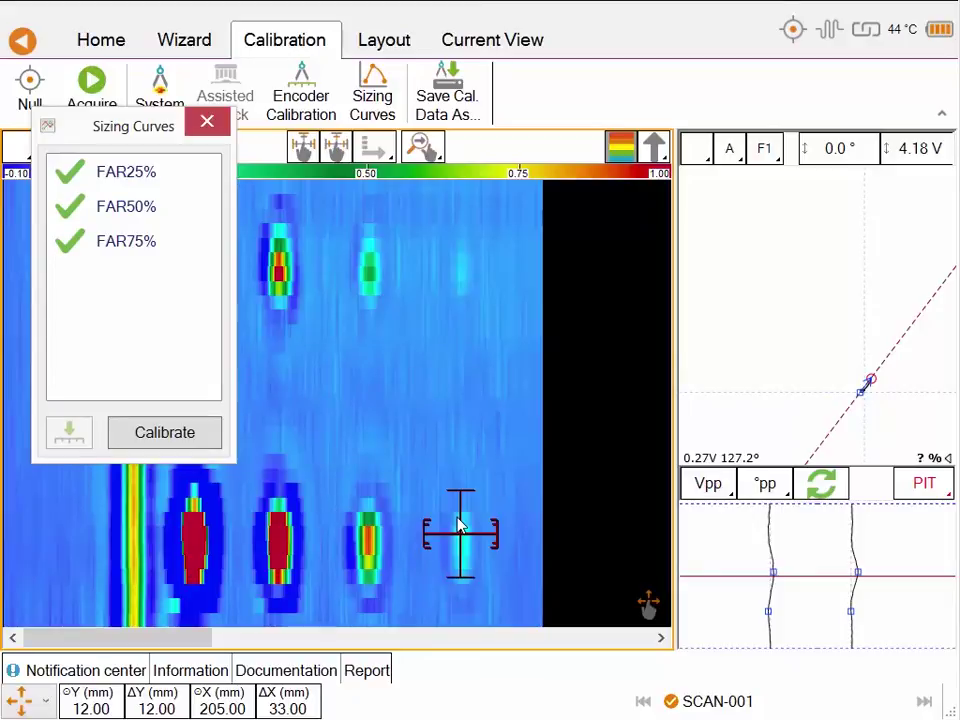
Step: Set the phase measurement to Peak to Peak First Transition (°ppf) and calibrate the sizing curve from the three recorded far-side points
click(764, 483)
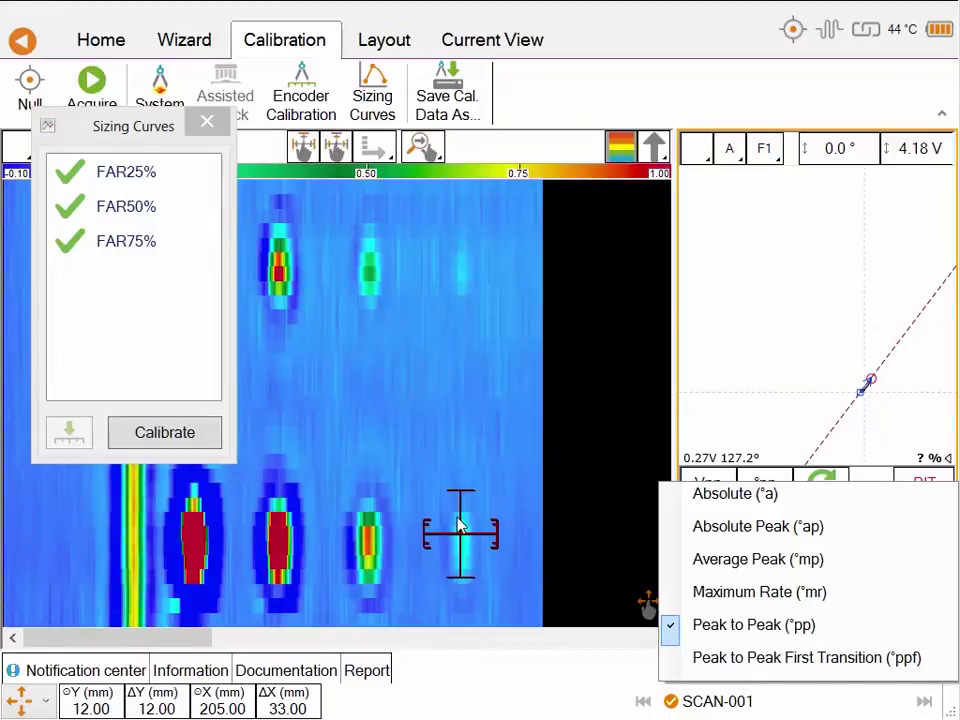
click(789, 657)
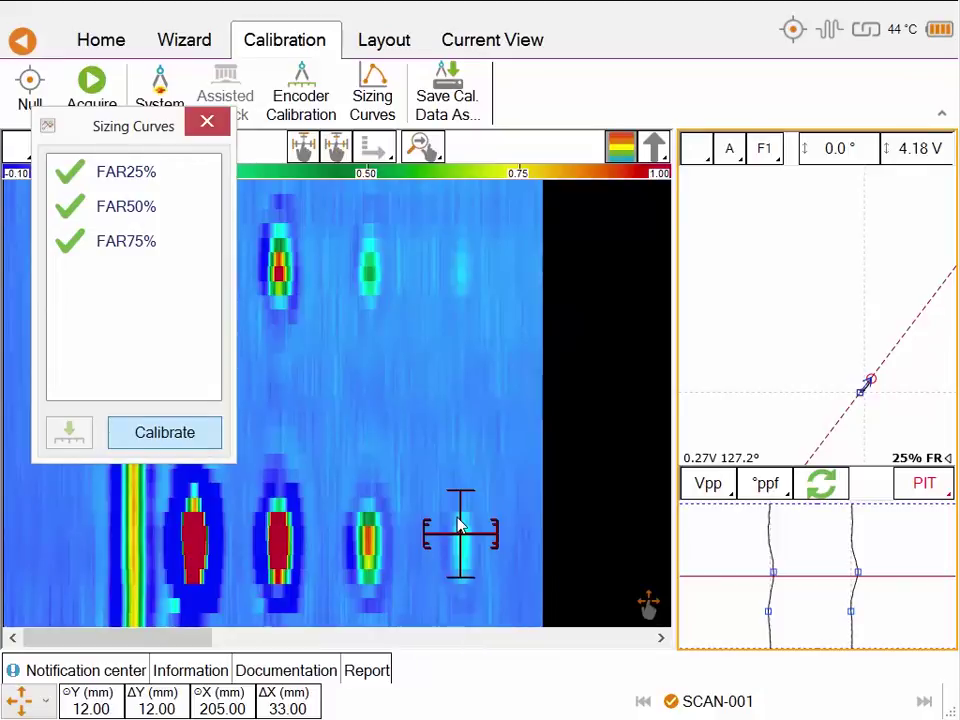
click(205, 120)
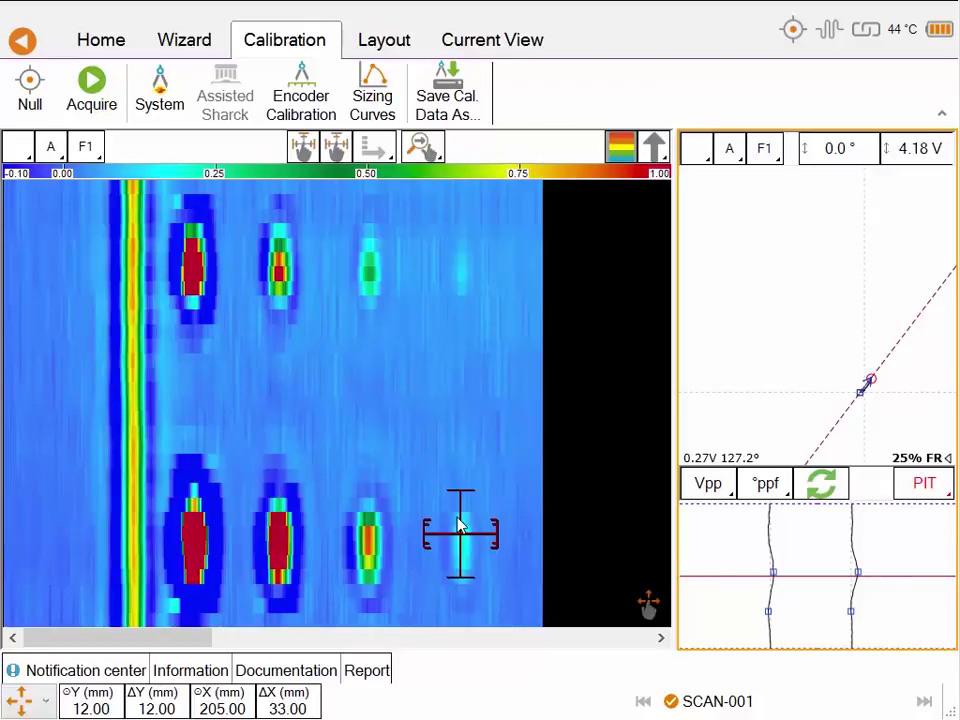
Step: Check the sized depth of the third lower-row indication at X 164 mm and the second at X 121.5 mm, both at Y 12 mm
click(368, 530)
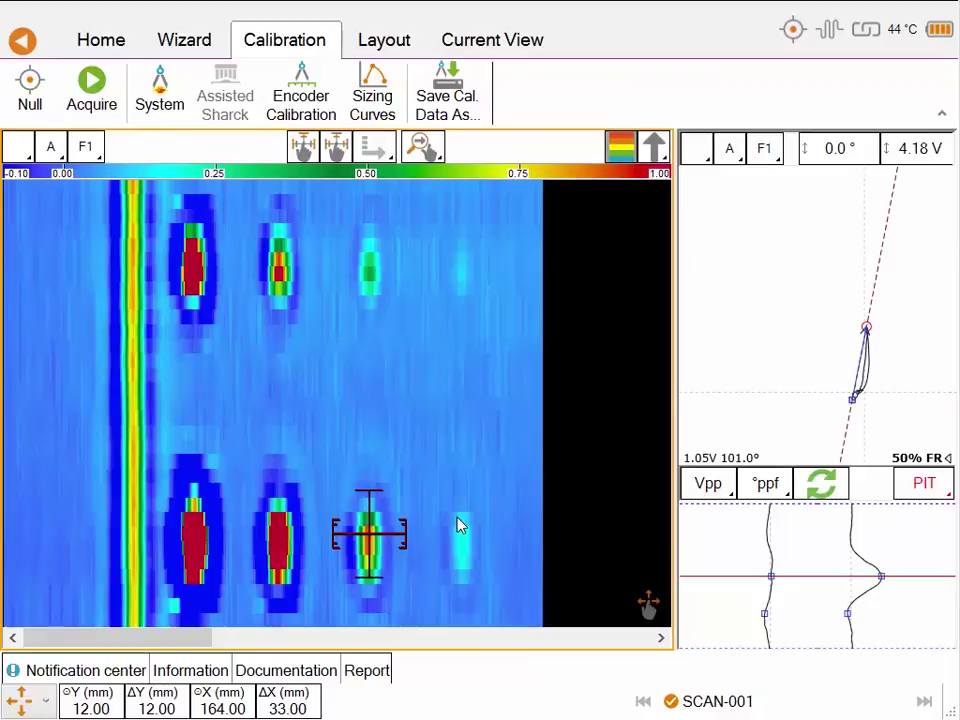
click(270, 546)
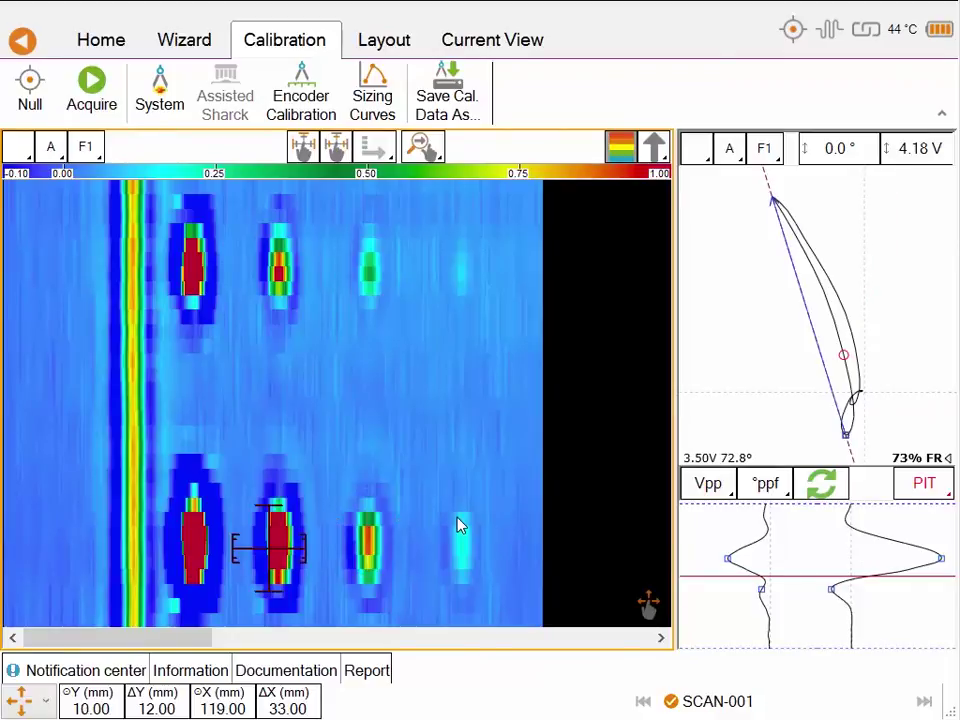
key(Up)
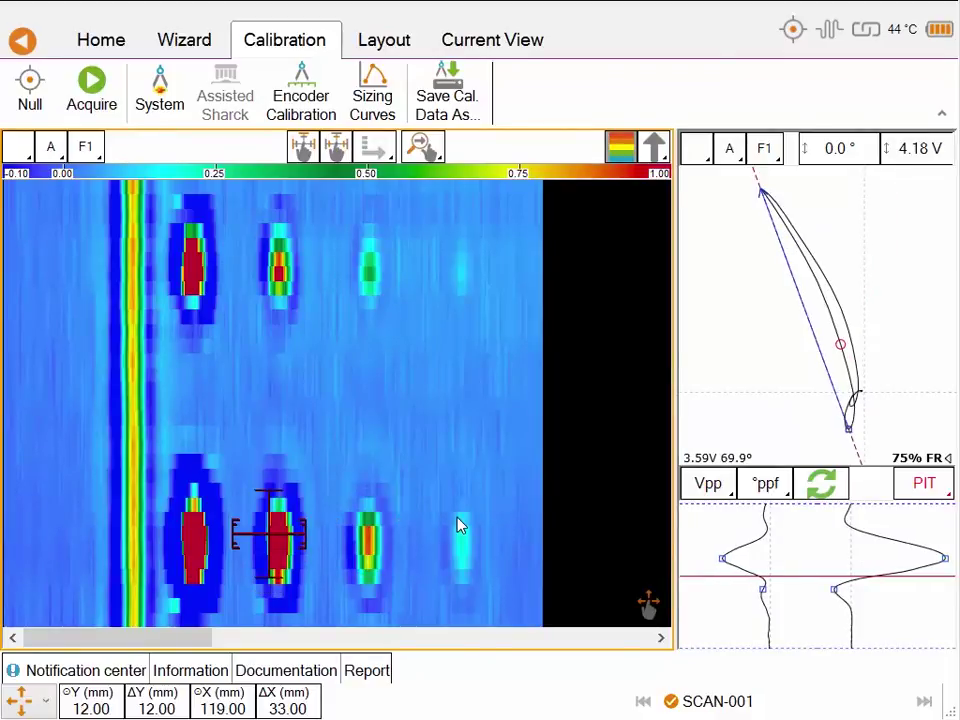
key(Right)
key(Right)
key(Right)
key(Right)
key(Down)
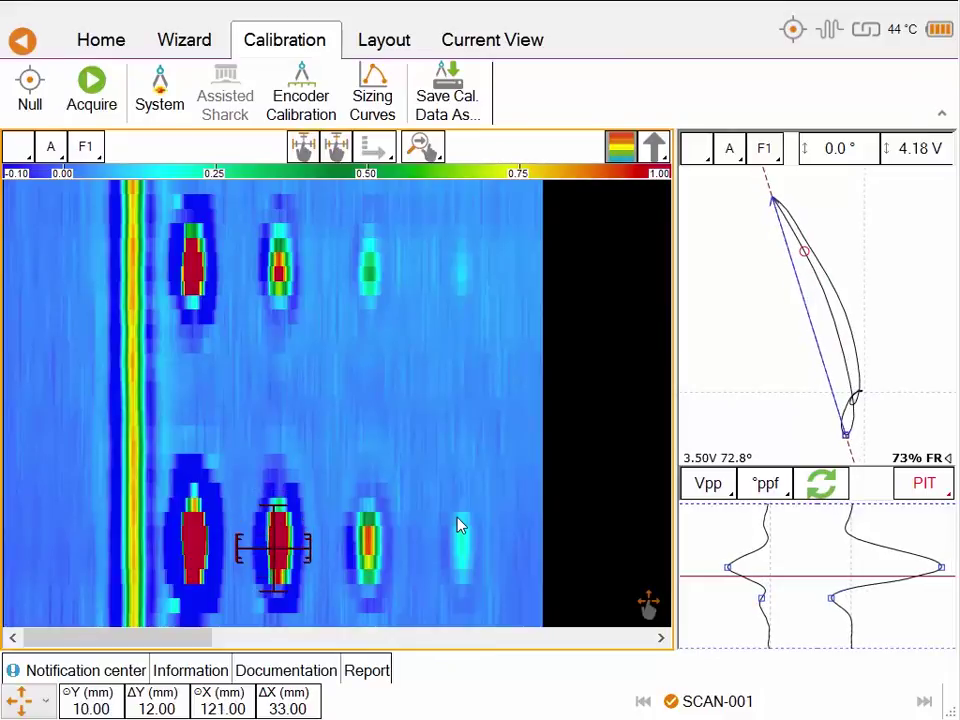
key(Up)
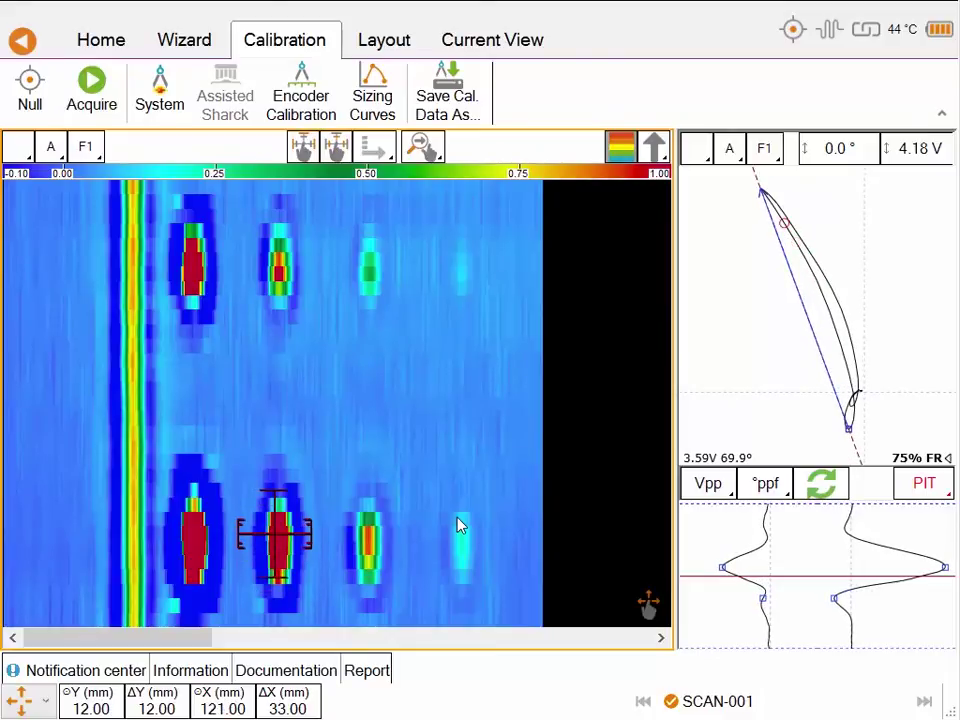
key(Right)
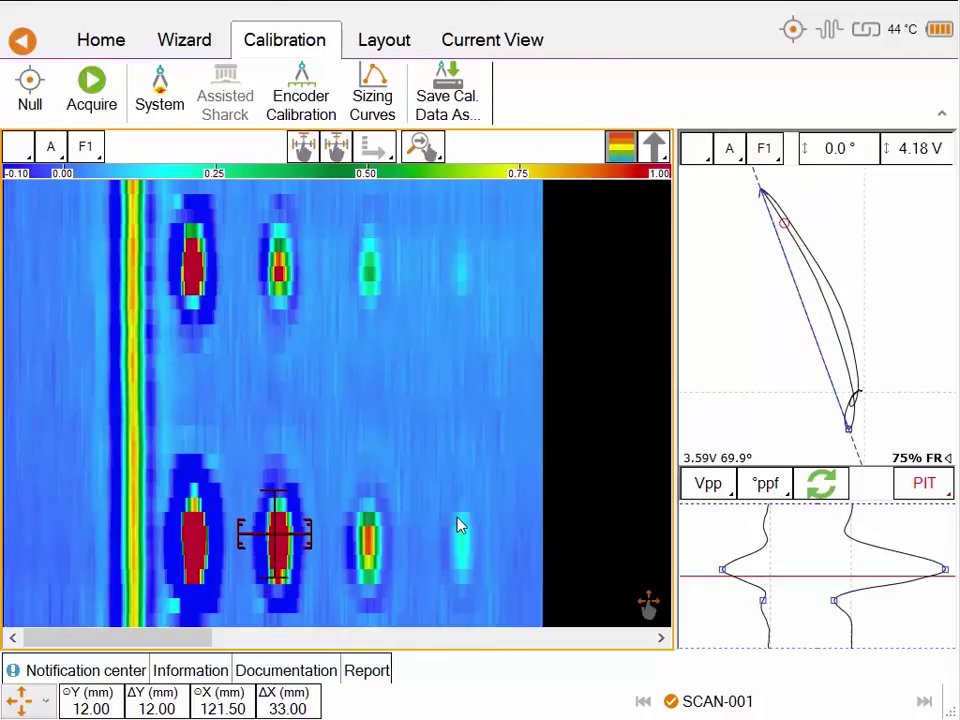
Step: Check the sized depth of the first lower-row indication at X 83.5, Y 14 mm, with the Lissajous display scaled to 13.60 V
key(Left)
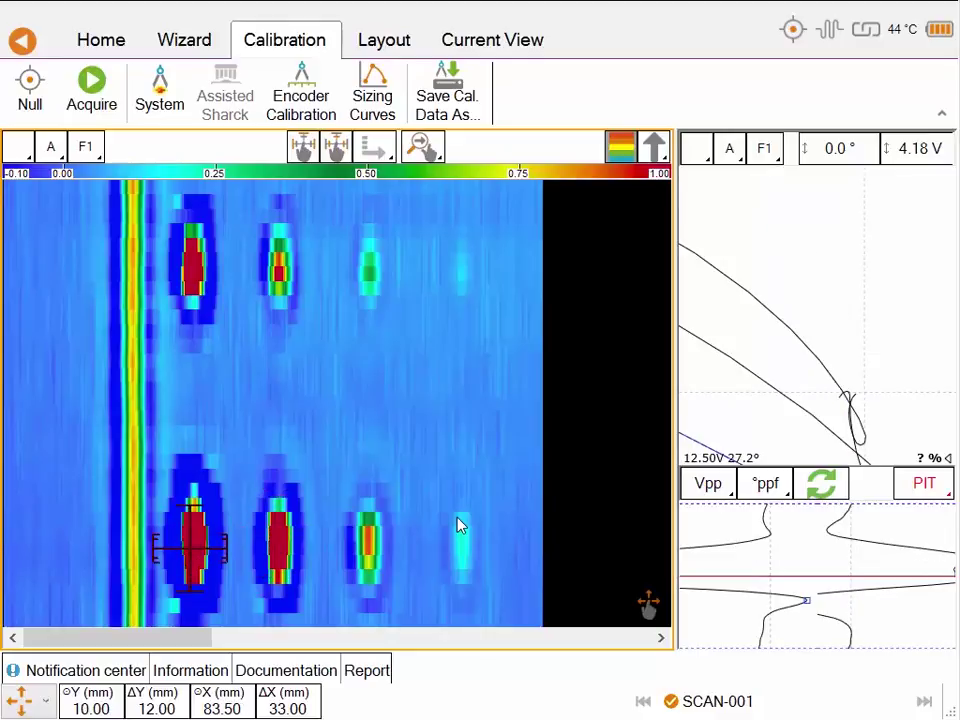
key(Up)
key(Up)
key(Up)
key(Down)
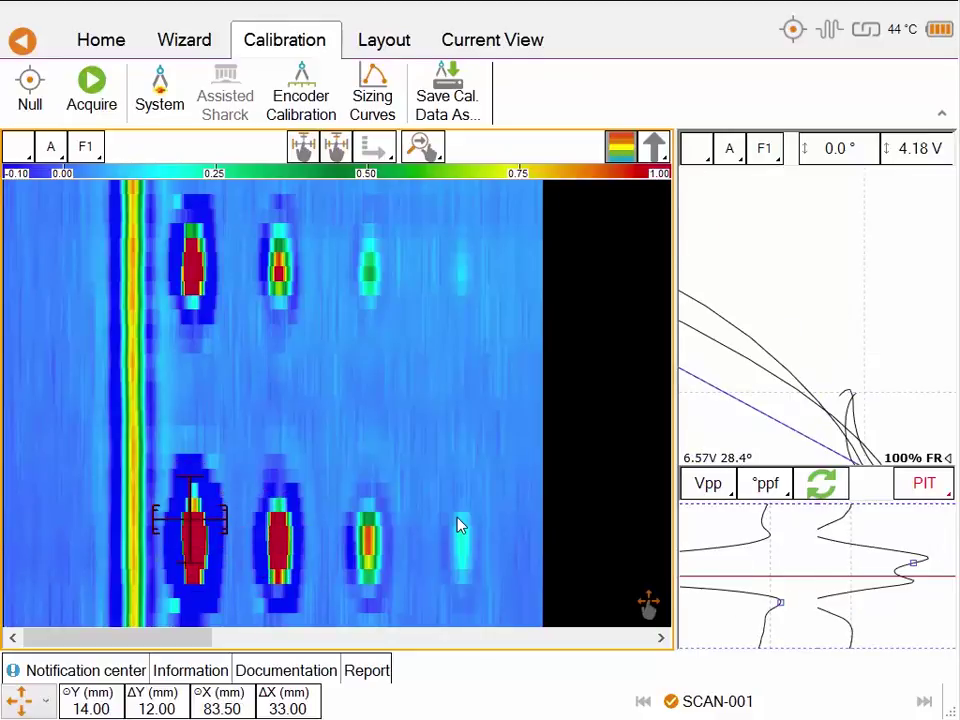
key(Down)
key(Up)
scroll(827, 290, down, 3)
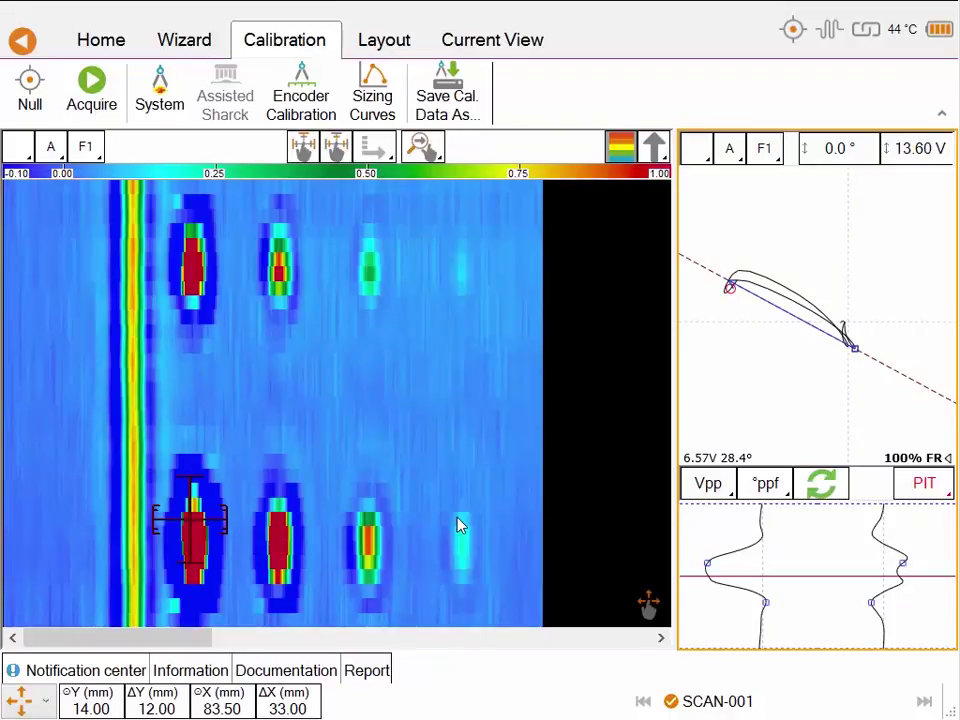
key(Down)
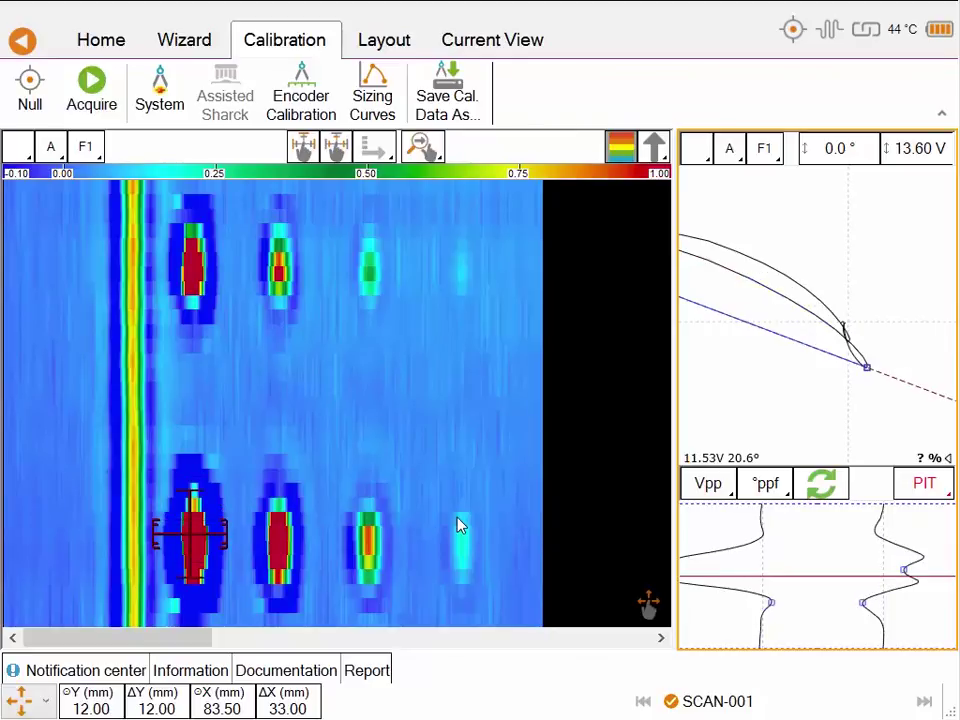
key(Up)
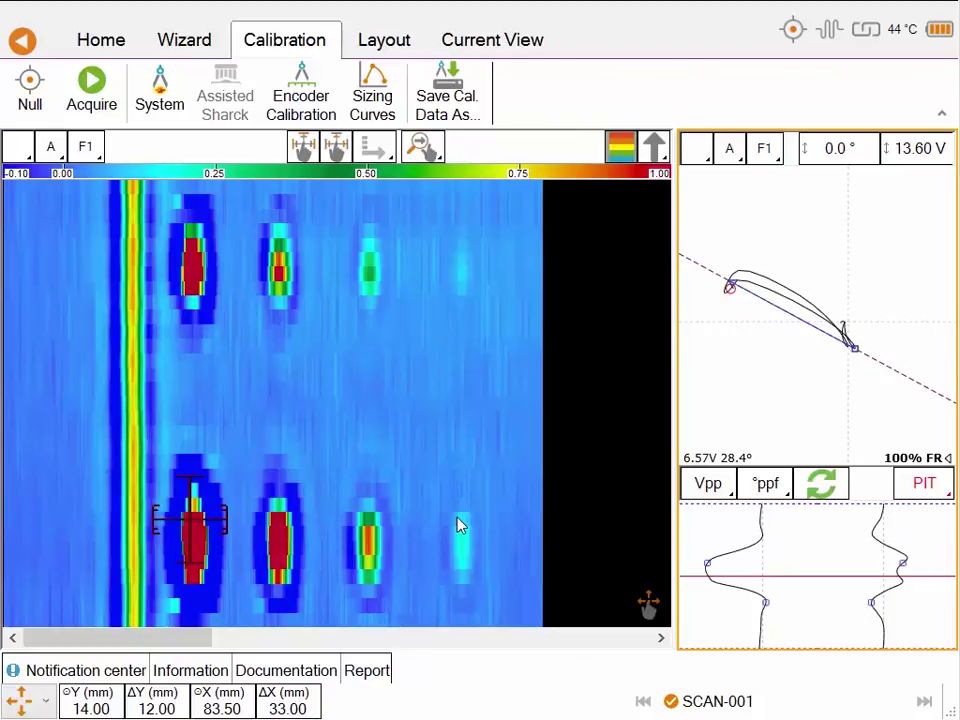
Step: Check the sized depth of the second upper-row indication with the cursor at X 124, Y 48 mm
key(Right)
key(Right)
key(Right)
key(Right)
key(Up)
key(Up)
key(Up)
key(Up)
key(Up)
key(Up)
key(Up)
key(Up)
key(Up)
key(Up)
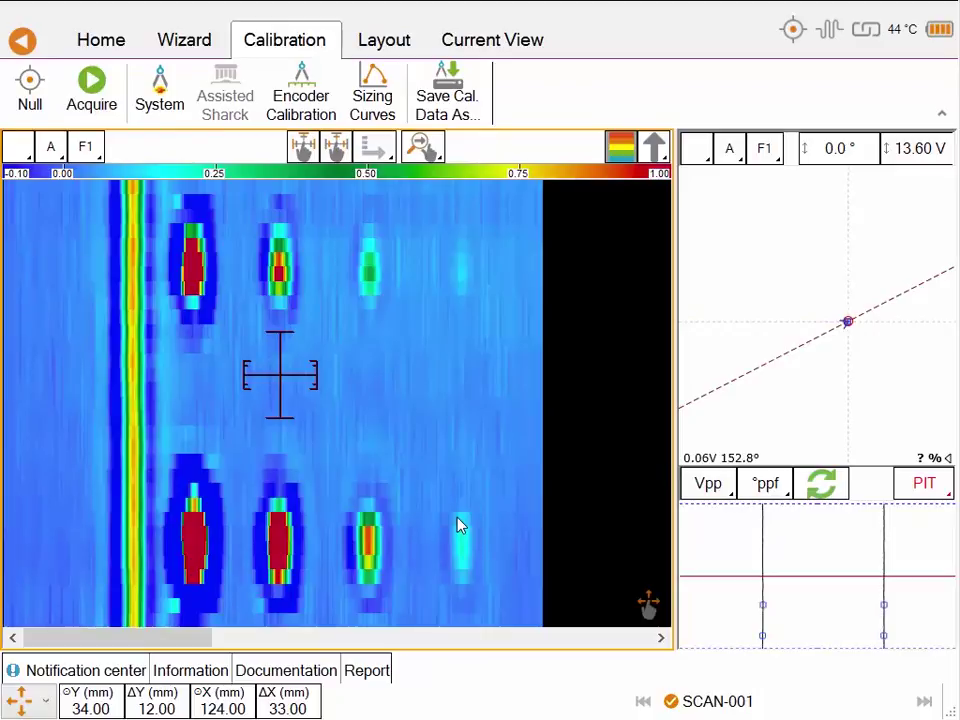
key(Up)
key(Up)
key(Up)
key(Up)
key(Up)
key(Up)
key(Up)
key(Up)
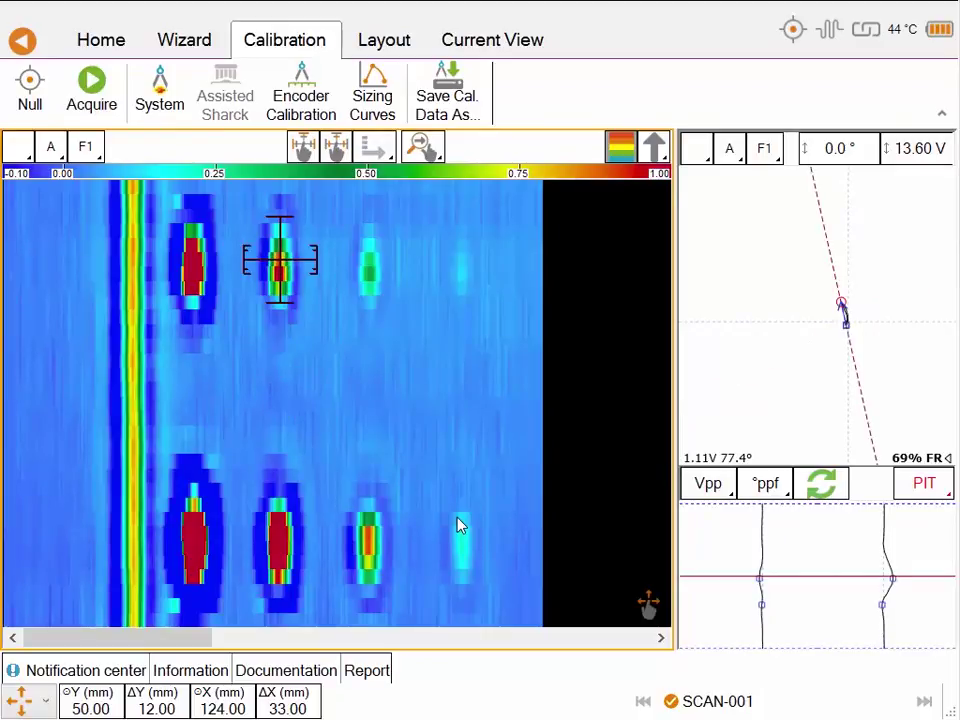
key(Down)
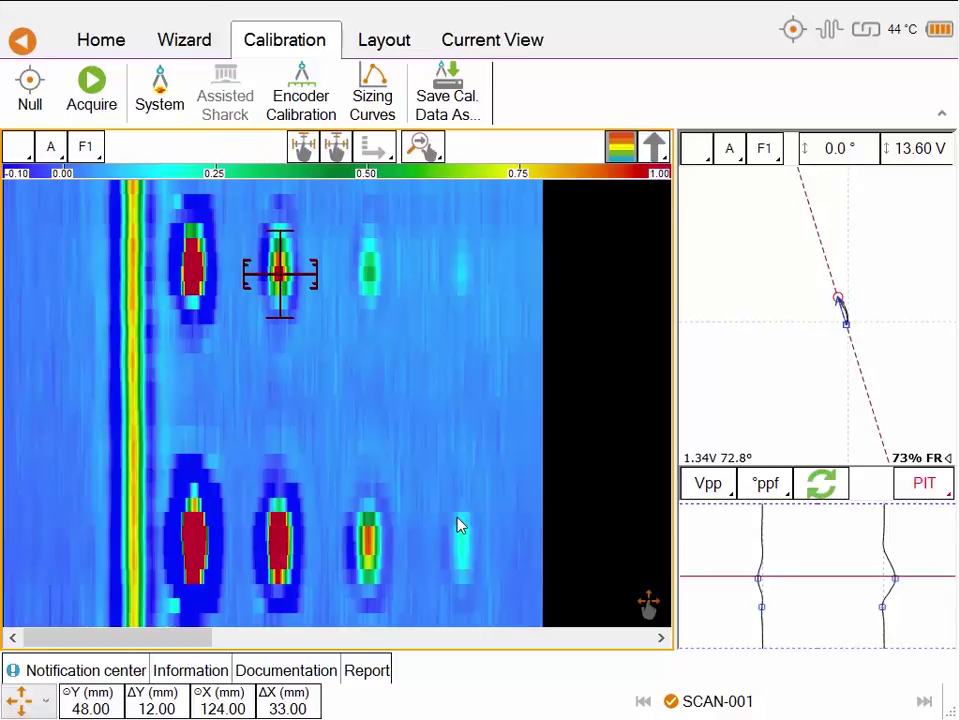
drag(780, 388, 803, 388)
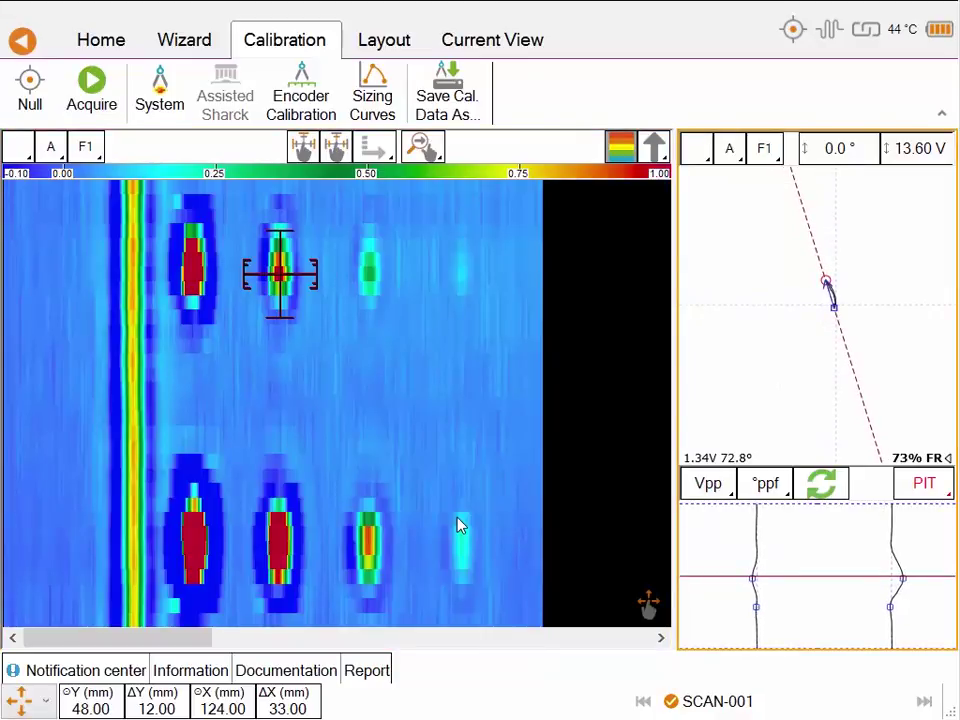
Step: Check the sized depths of the third and fourth upper-row indications at X 167 and X 206 mm, then move the cursor to a defect-free area
click(375, 273)
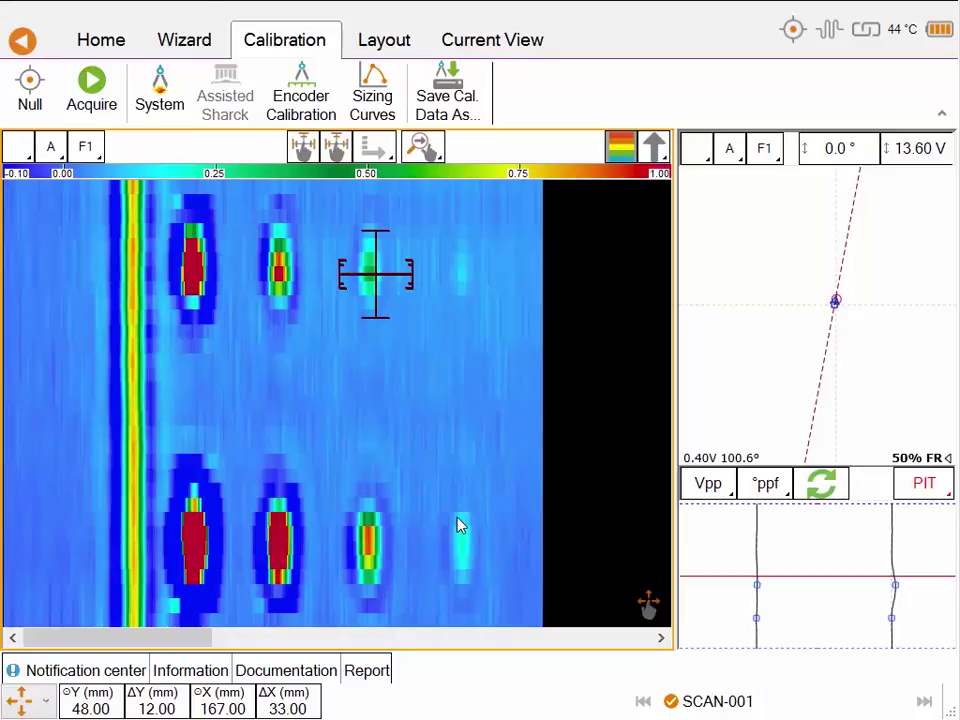
click(460, 525)
key(Down)
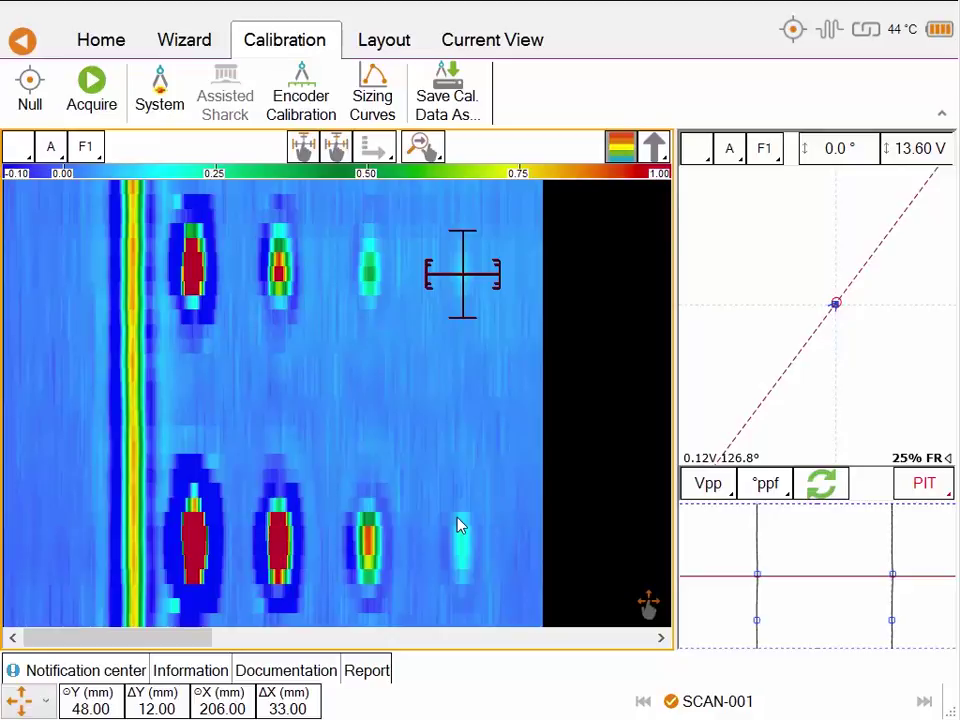
mouse_move(462, 273)
mouse_down()
mouse_move(270, 416)
mouse_move(288, 403)
mouse_up()
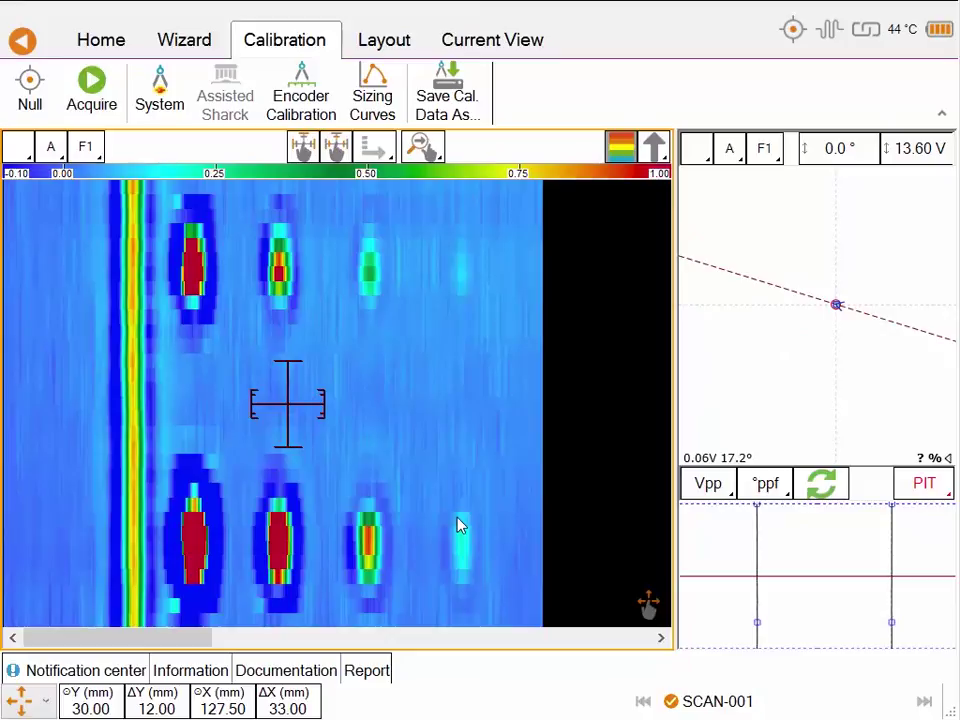